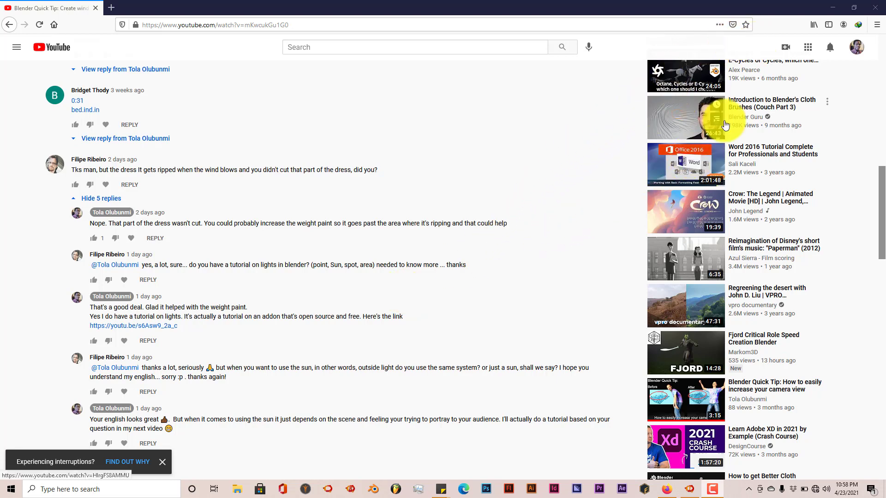
Step: Switch to the lighting tutorial file in Blender and preview the cellphone with rendered viewport shading
click(832, 8)
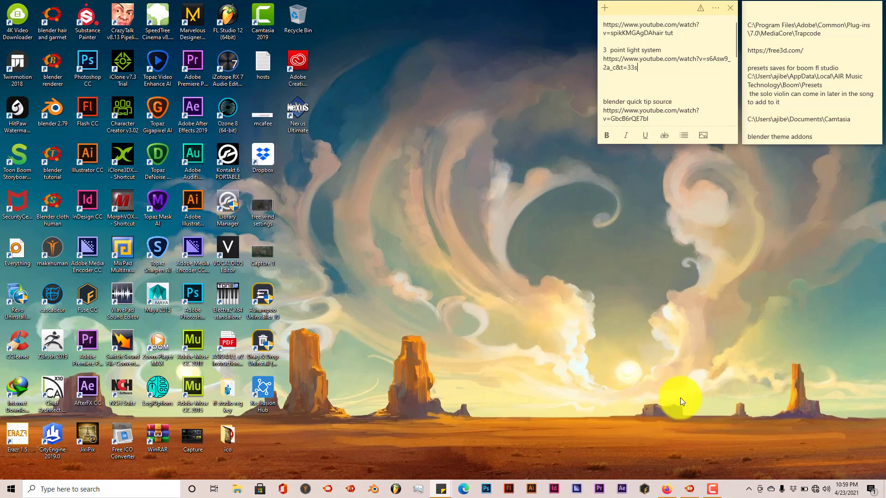
click(689, 488)
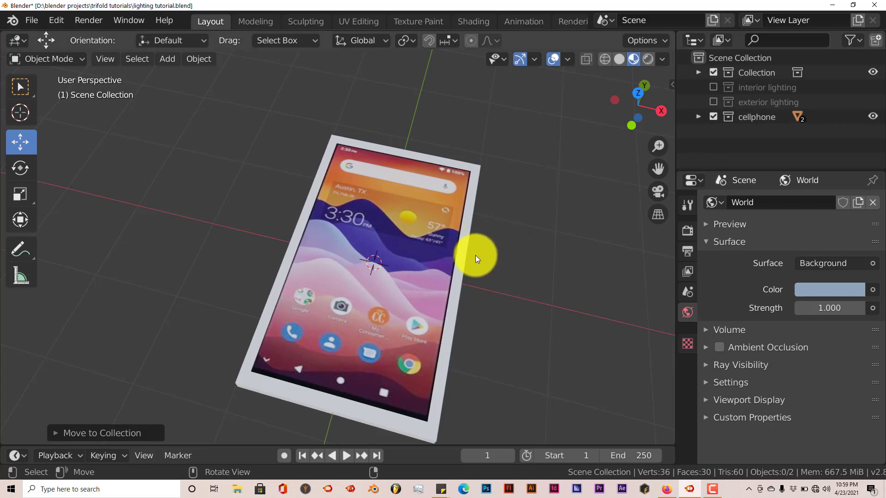
middle_drag(466, 261, 394, 194)
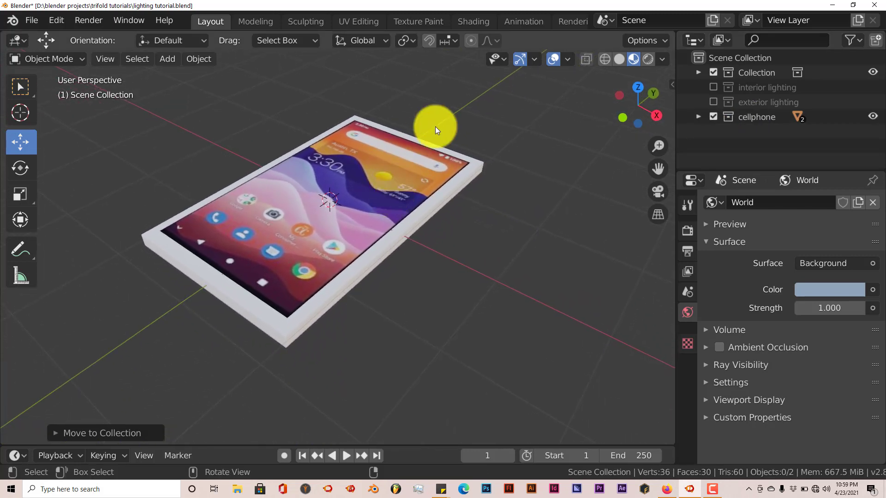
click(644, 59)
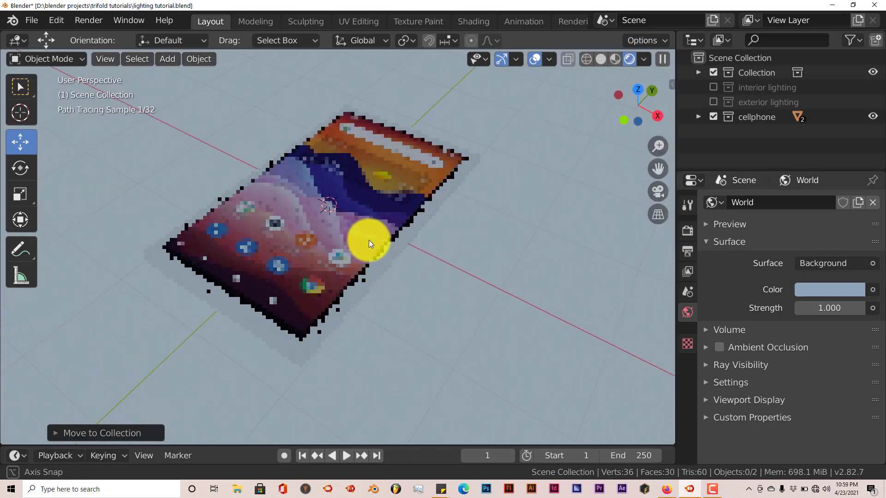
mouse_move(369, 240)
middle_down()
mouse_move(367, 247)
mouse_move(327, 216)
mouse_move(330, 228)
middle_up()
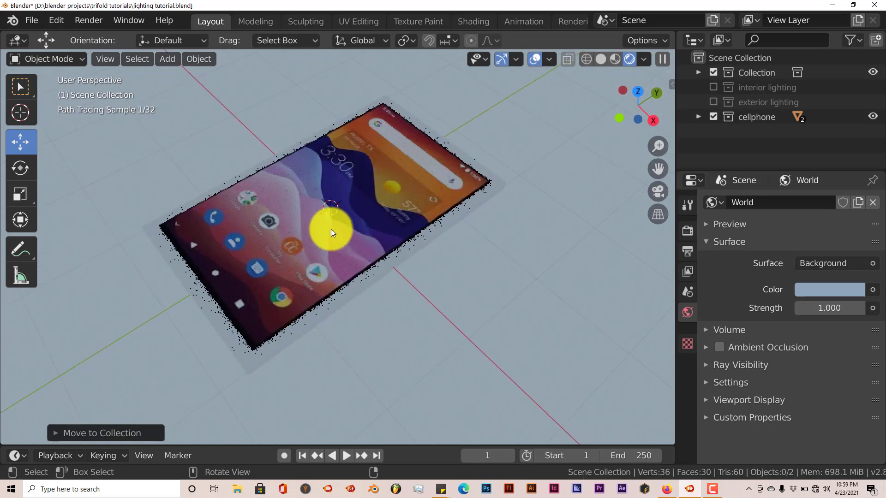
Step: Darken the world background color to a dark blue-grey by lowering its brightness
click(814, 289)
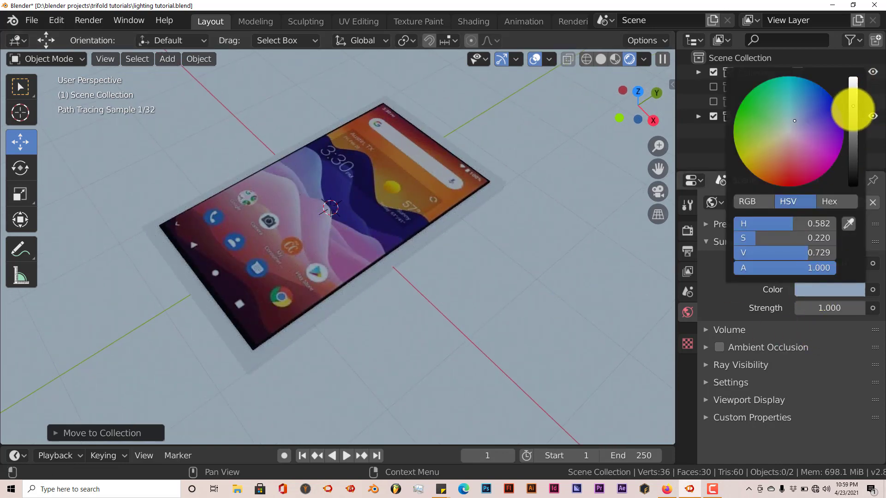
drag(853, 106, 852, 150)
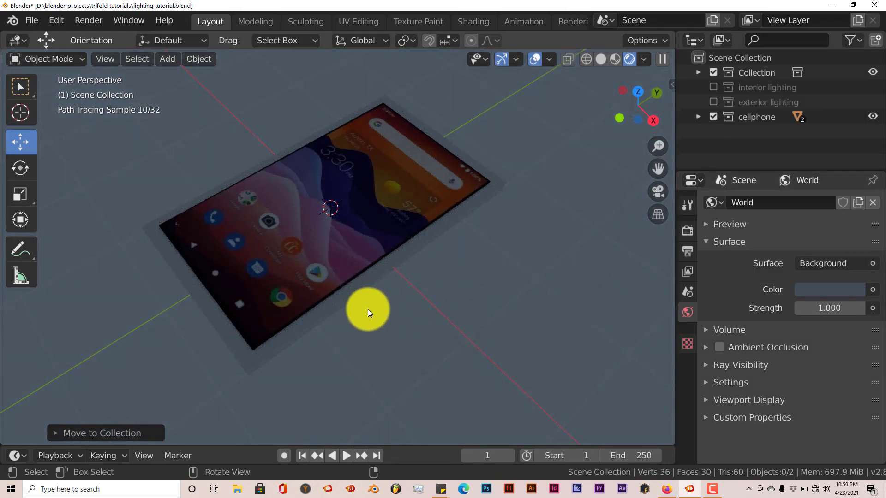
middle_drag(373, 335, 375, 342)
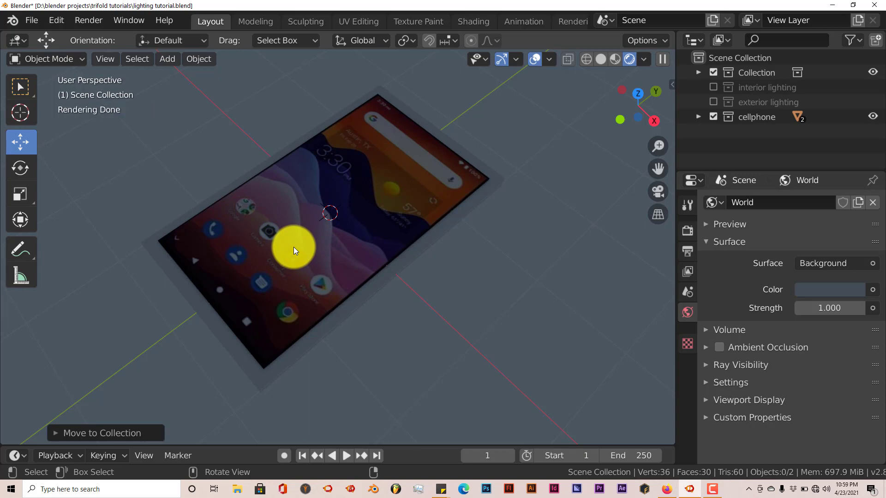
mouse_move(300, 243)
middle_down()
mouse_move(308, 230)
mouse_move(302, 239)
middle_up()
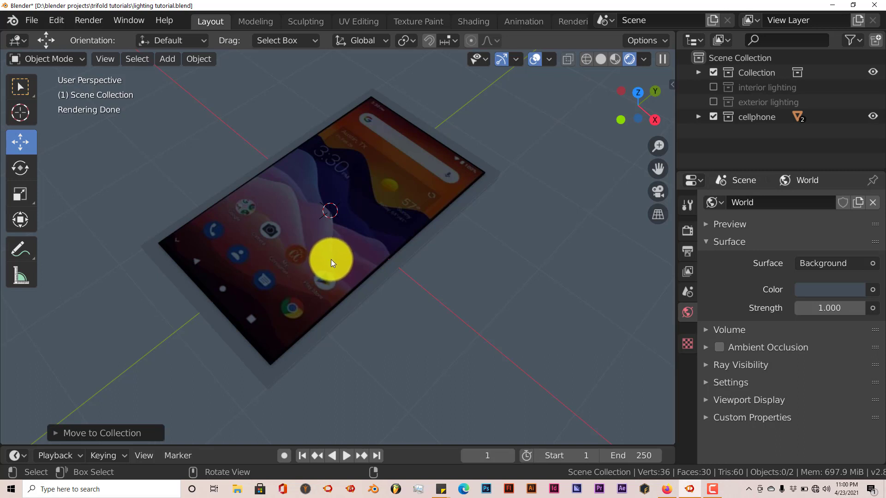
Step: Add a point light at the middle of the cellphone and raise it slightly above the screen along Z
mouse_move(331, 259)
middle_down()
mouse_move(327, 240)
mouse_move(344, 204)
mouse_move(333, 225)
middle_up()
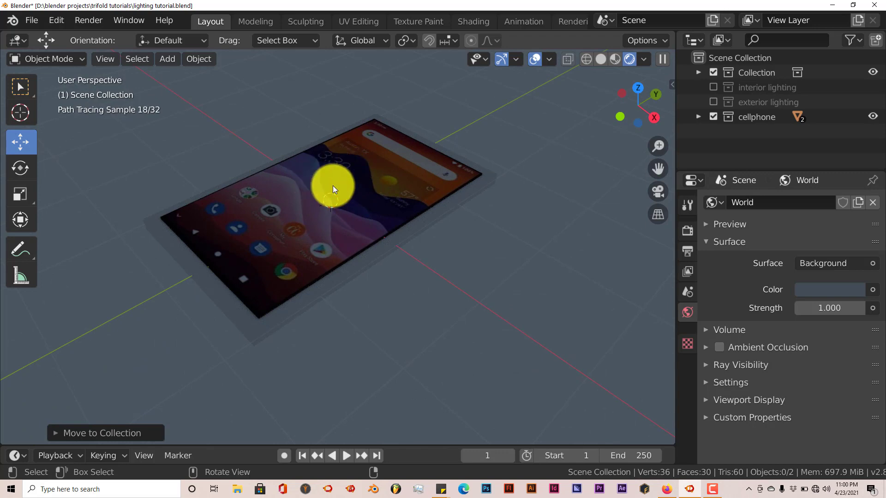
mouse_move(333, 186)
middle_down()
mouse_move(309, 200)
mouse_move(336, 189)
middle_up()
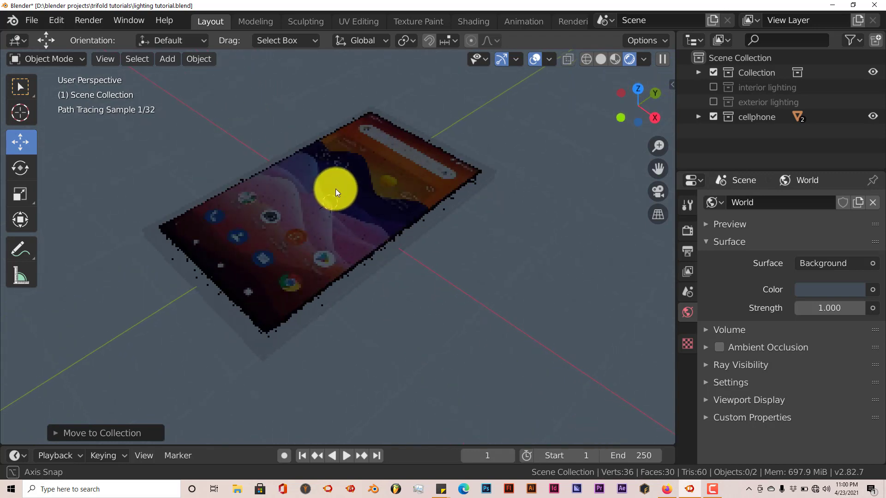
scroll(321, 209, up, 3)
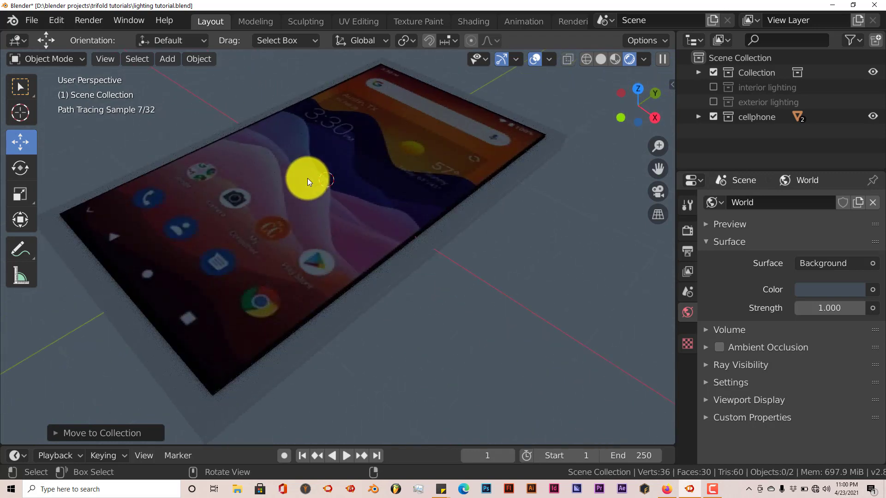
key(shift+a)
mouse_move(307, 179)
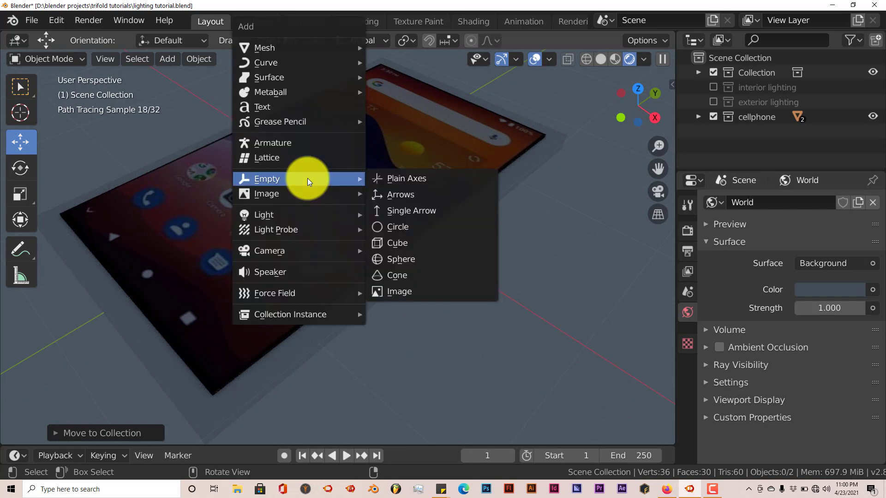
mouse_move(292, 215)
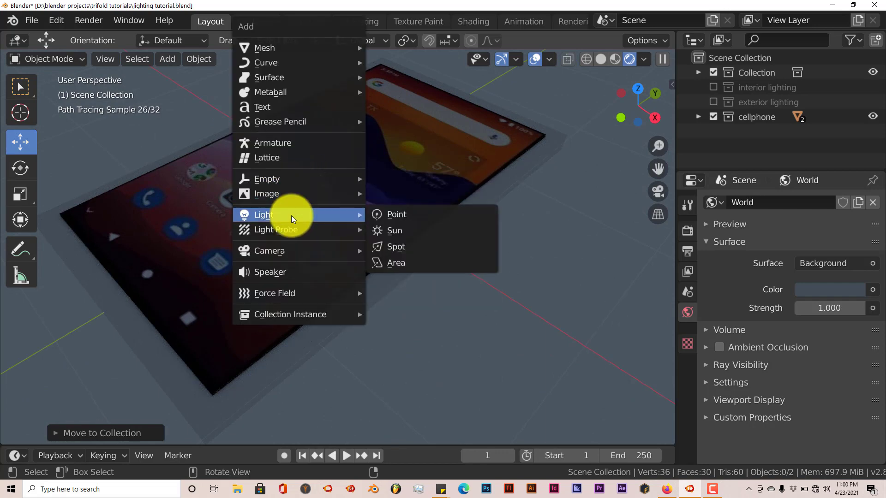
click(389, 214)
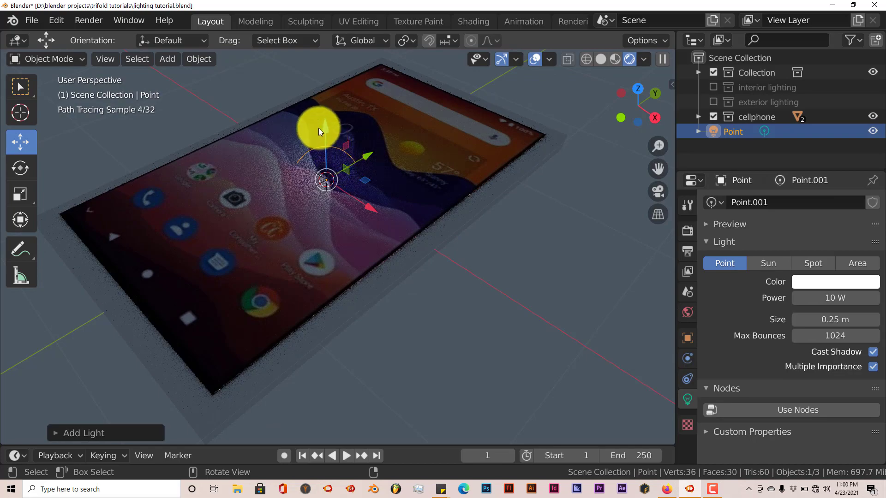
drag(326, 128, 324, 91)
mouse_move(334, 203)
middle_down()
mouse_move(355, 228)
mouse_move(359, 209)
mouse_move(350, 251)
middle_up()
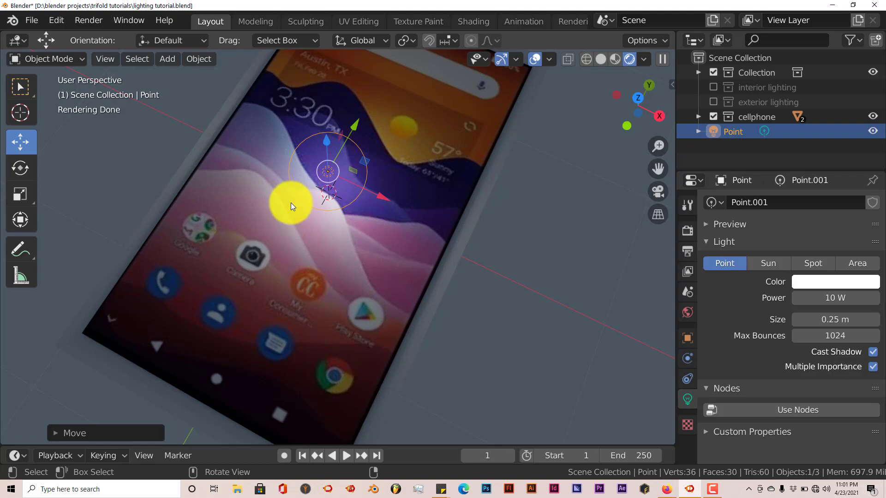
Step: Set the point light's power to 50 W
middle_drag(291, 202, 289, 203)
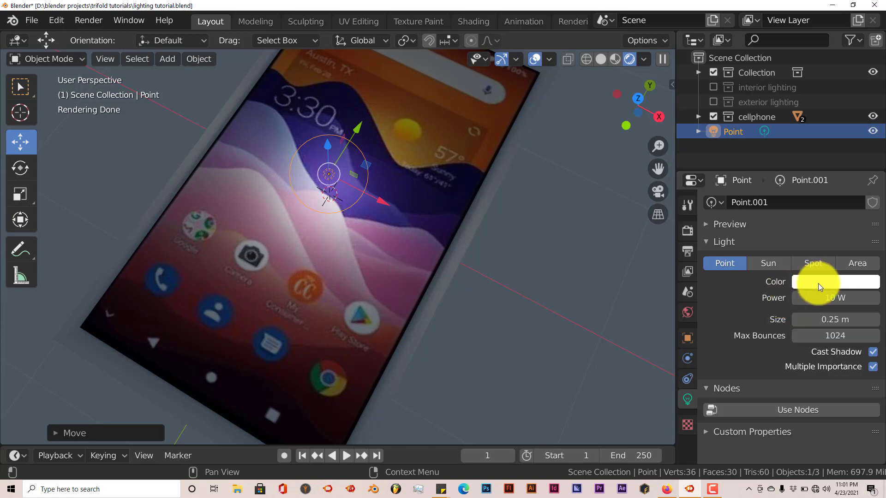
click(825, 297)
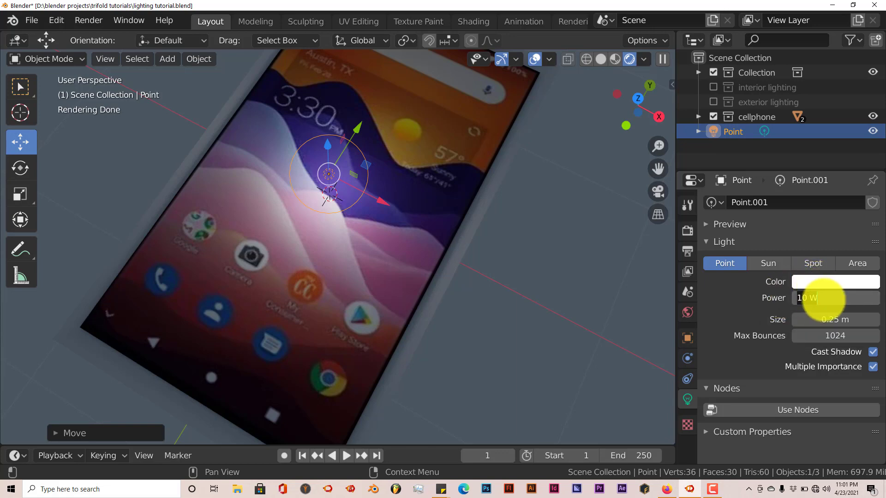
click(824, 301)
key(BackSpace)
key(BackSpace)
key(BackSpace)
key(BackSpace)
text(50)
key(Return)
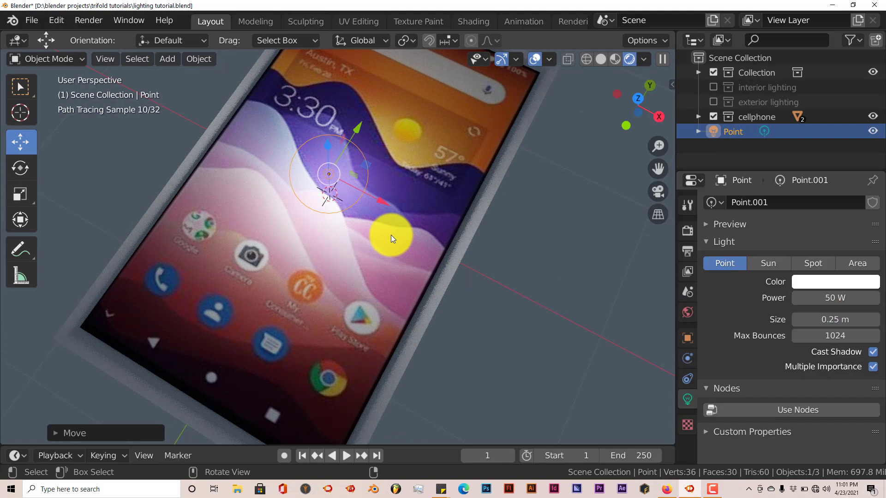
Step: Sample the point light's color with the eyedropper from the pink area of the cellphone's screen
scroll(390, 234, down, 1)
middle_drag(390, 233, 370, 217)
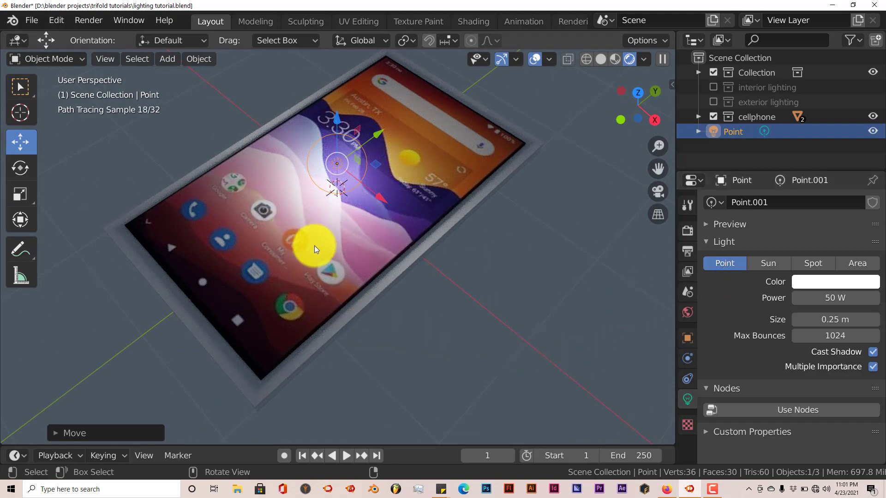
mouse_move(337, 223)
middle_down()
mouse_move(336, 234)
mouse_move(277, 144)
mouse_move(300, 198)
mouse_move(334, 215)
middle_up()
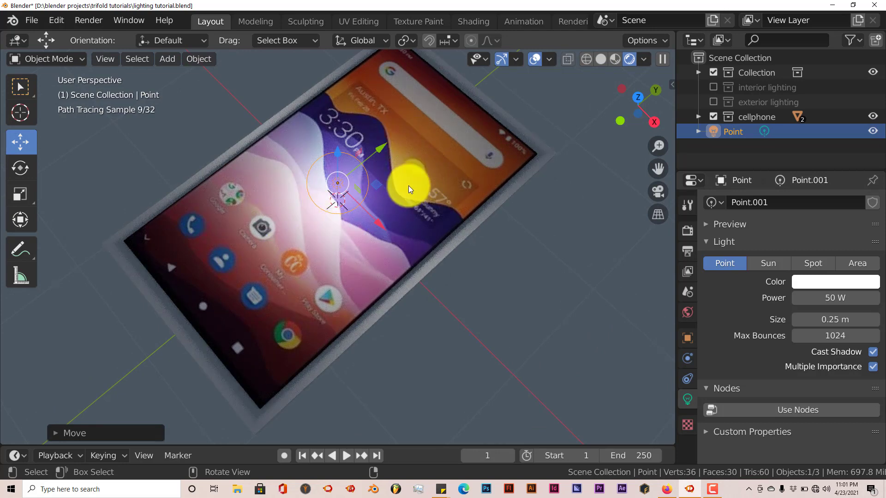
click(828, 283)
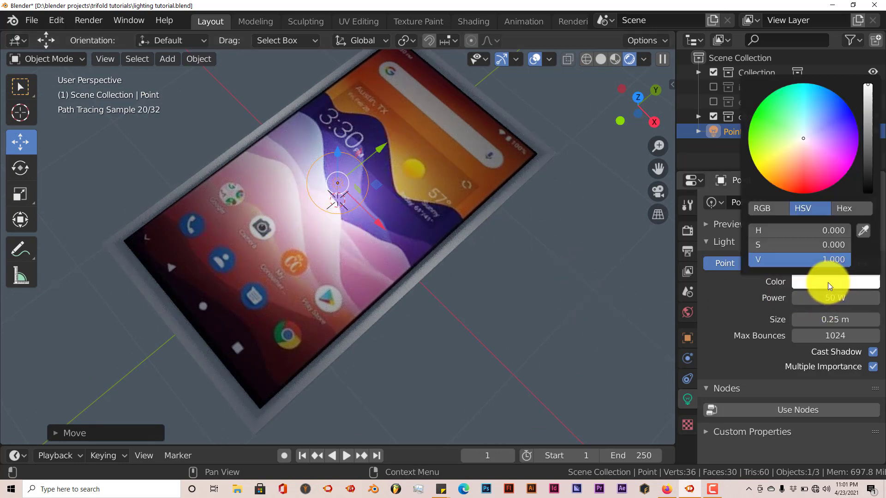
click(862, 230)
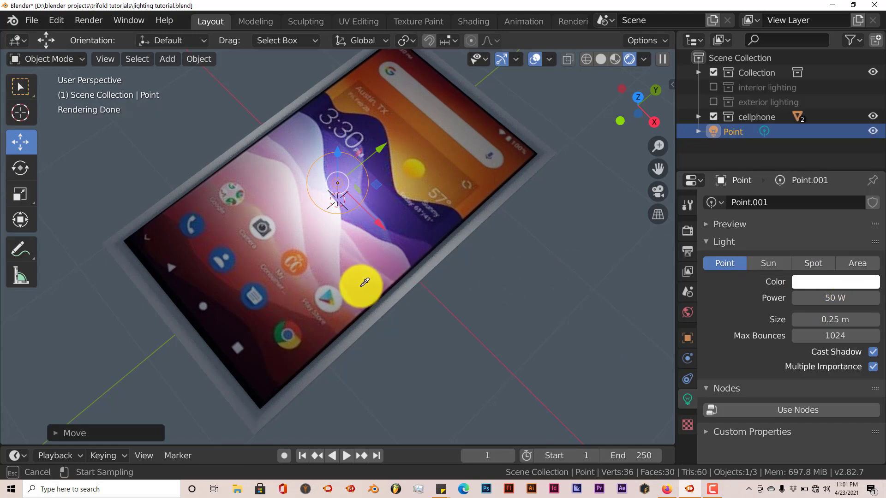
click(361, 286)
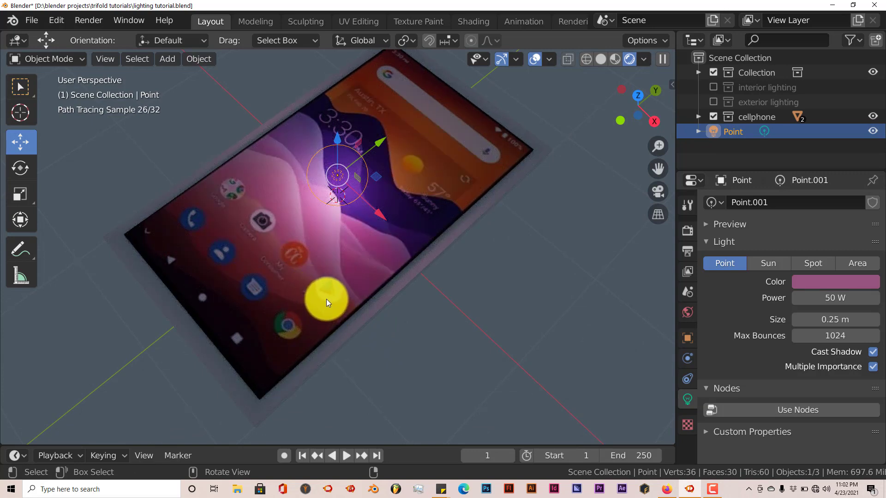
Step: Split the 3D viewport into two side-by-side areas, turn the one showing the render into a Shader Editor and collapse its sidebar
mouse_move(330, 298)
middle_down()
mouse_move(313, 296)
mouse_move(318, 309)
mouse_move(303, 301)
middle_up()
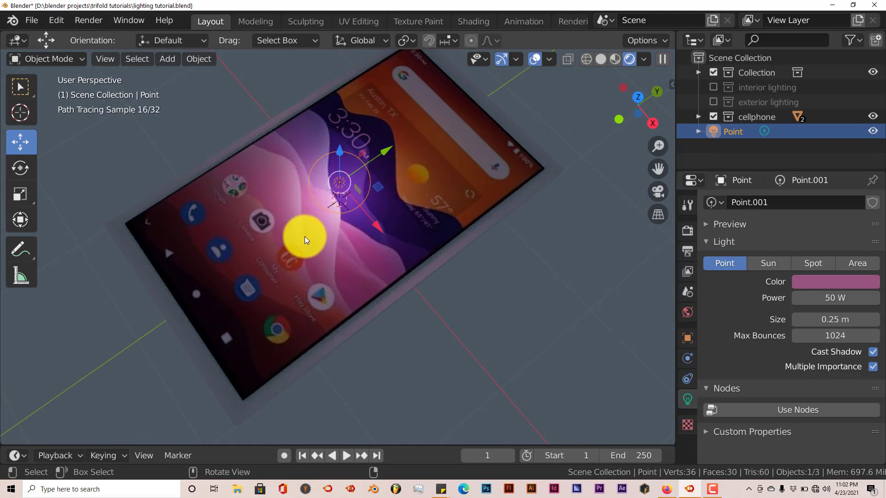
mouse_move(310, 241)
middle_down()
mouse_move(310, 231)
mouse_move(309, 240)
mouse_move(294, 239)
middle_up()
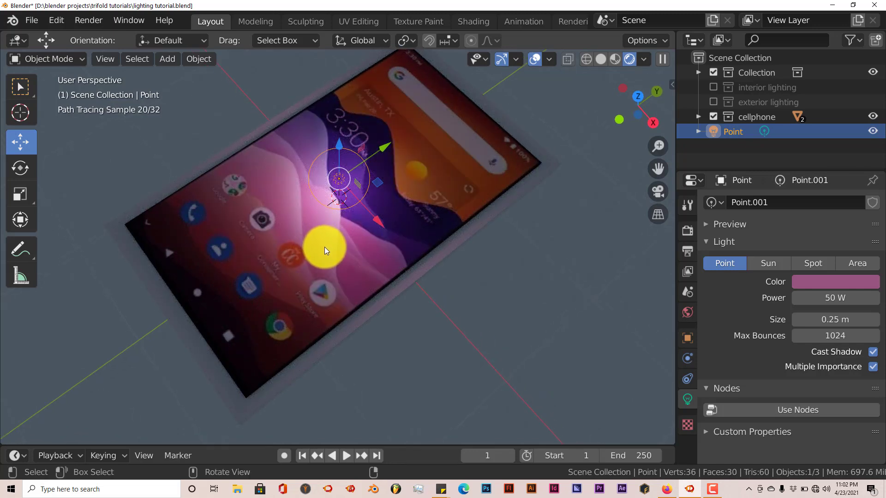
middle_drag(326, 248, 322, 247)
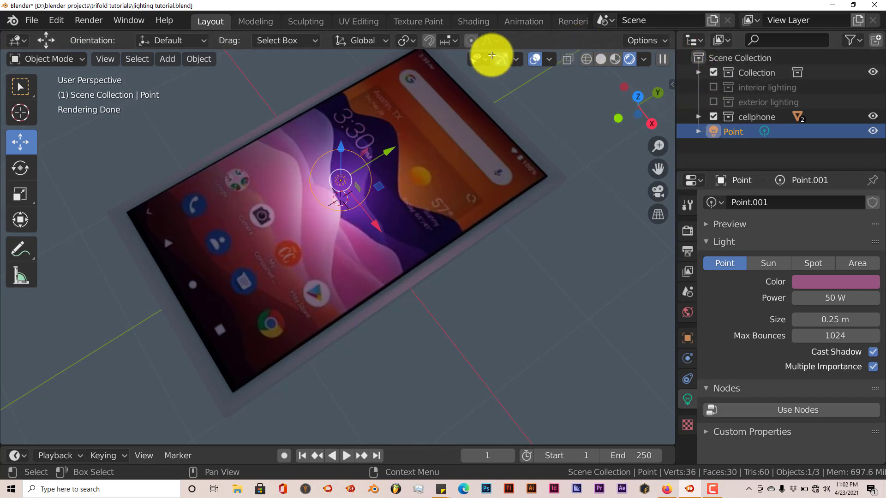
drag(491, 56, 298, 67)
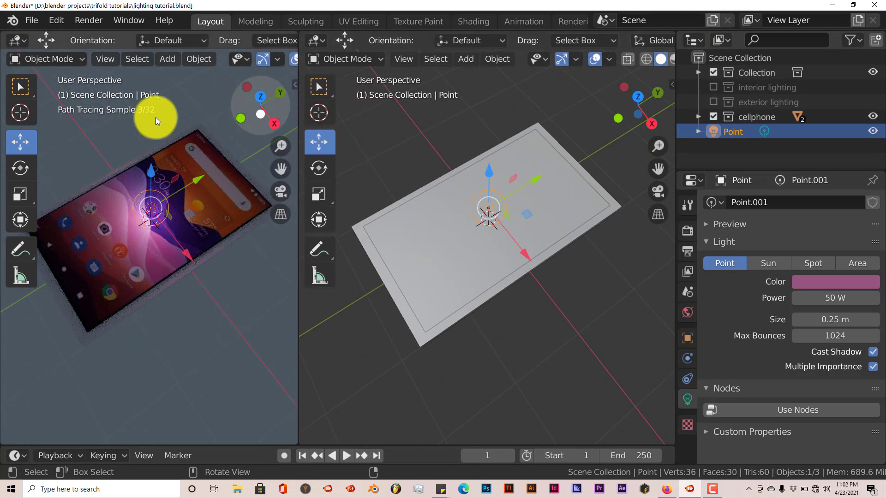
click(22, 41)
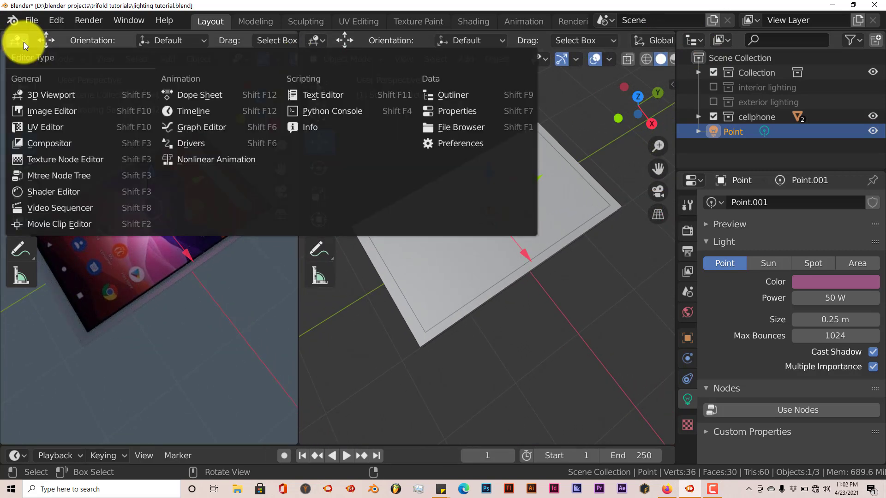
click(40, 190)
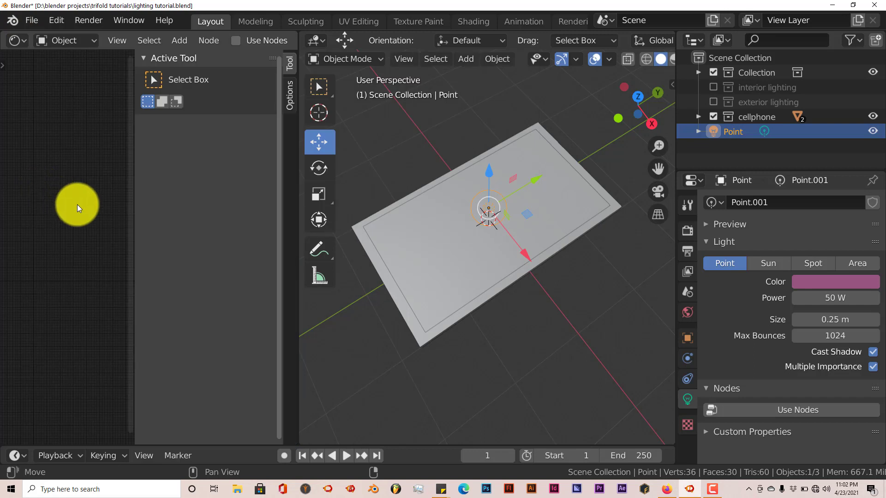
drag(133, 188, 275, 198)
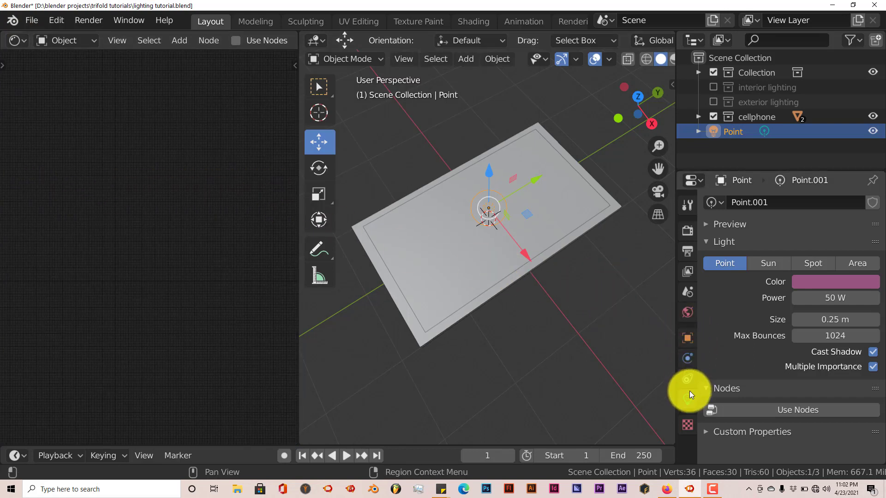
Step: Select the cellphone's screen object to load its cell face material nodes, and set the 3D viewport to rendered shading
click(561, 202)
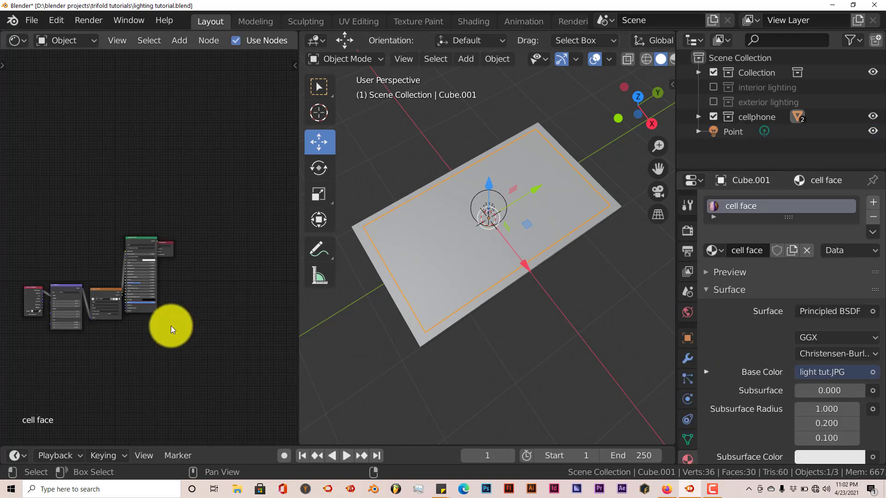
scroll(630, 59, right, 2)
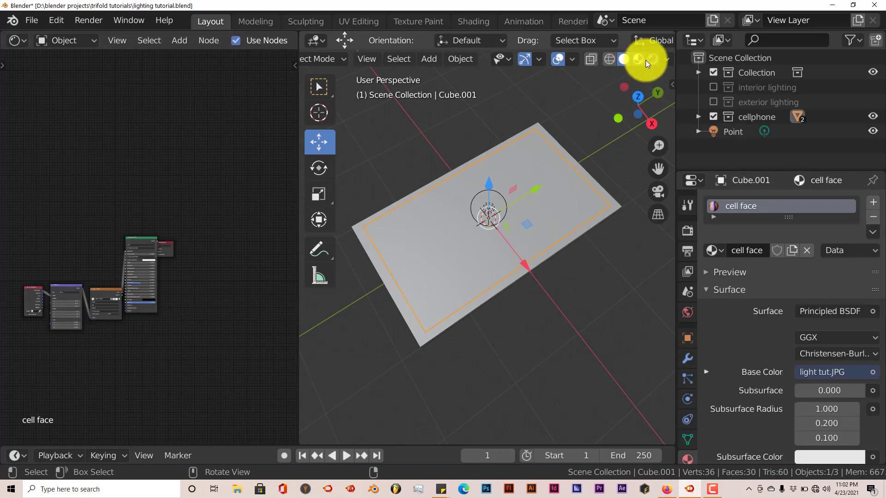
click(652, 59)
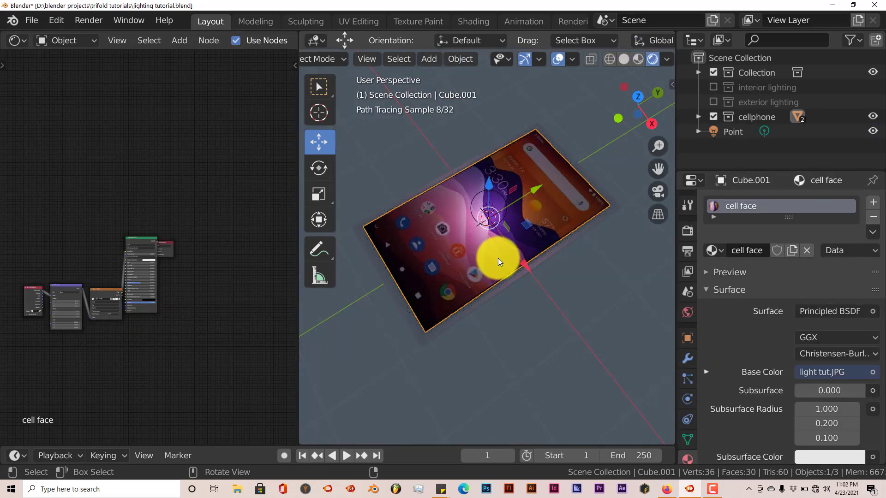
scroll(200, 304, up, 4)
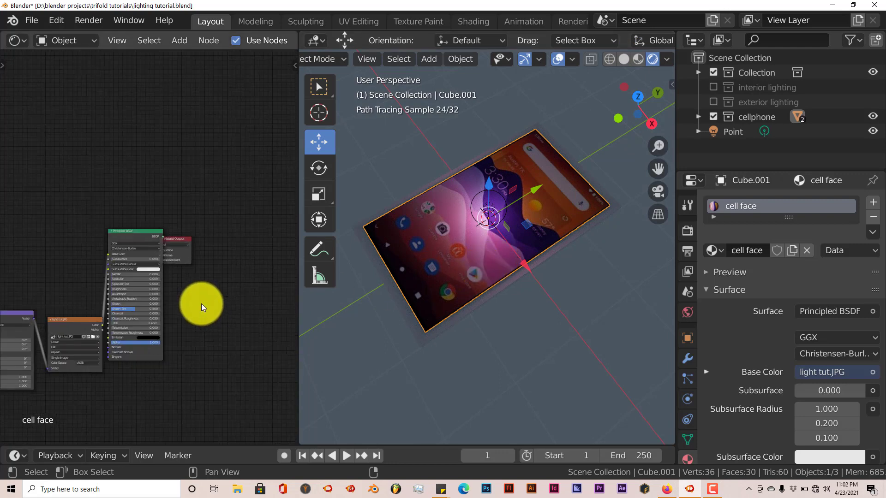
Step: Try the cell face material's Specular at 1.000 to examine the light's reflection on the cellphone screen, and return it to 0.000
scroll(201, 304, up, 3)
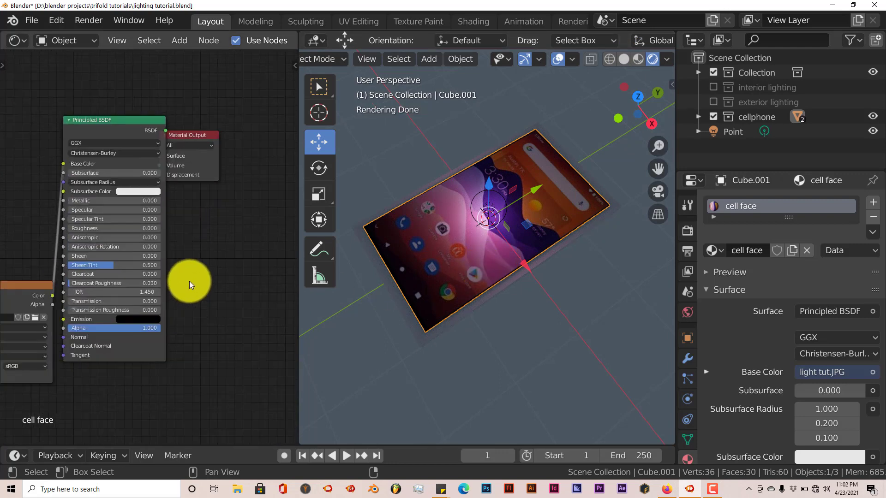
scroll(190, 281, up, 1)
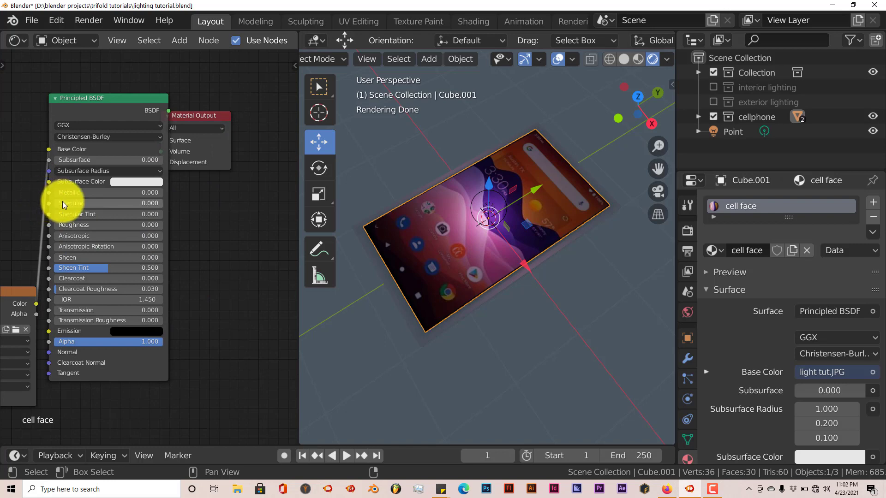
mouse_move(65, 206)
mouse_down()
mouse_move(93, 198)
mouse_move(187, 219)
mouse_up()
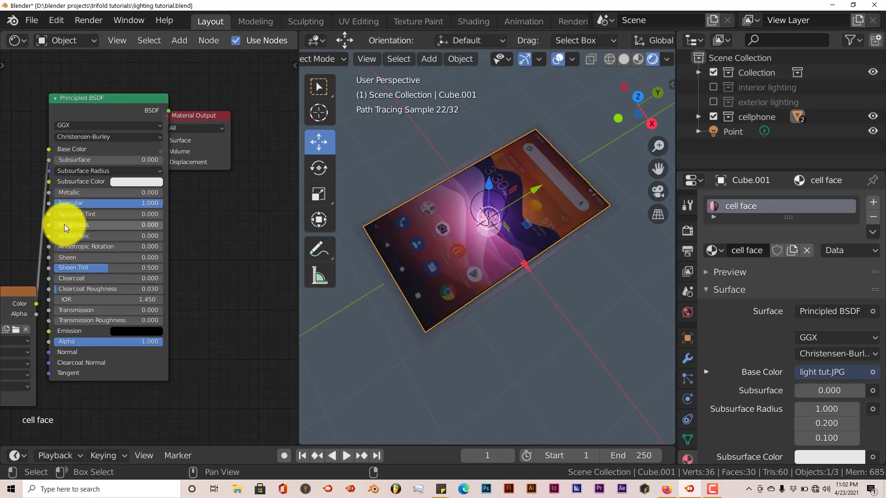
middle_drag(466, 295, 488, 302)
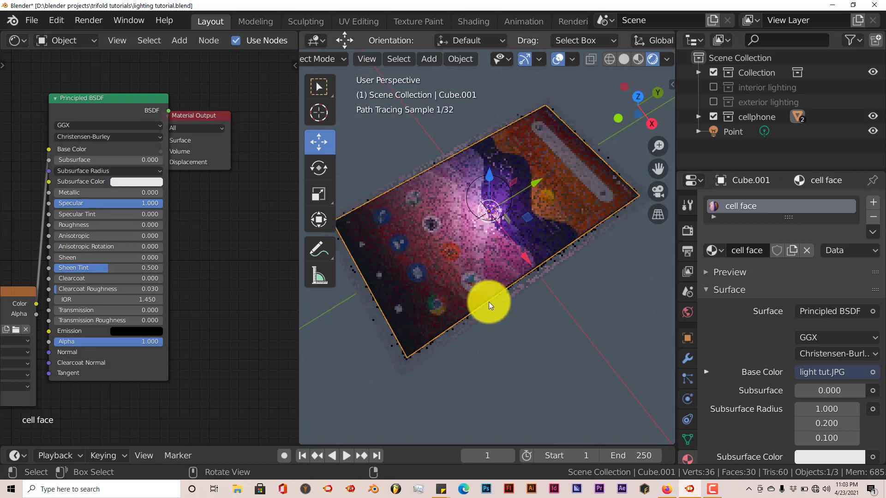
scroll(484, 299, up, 4)
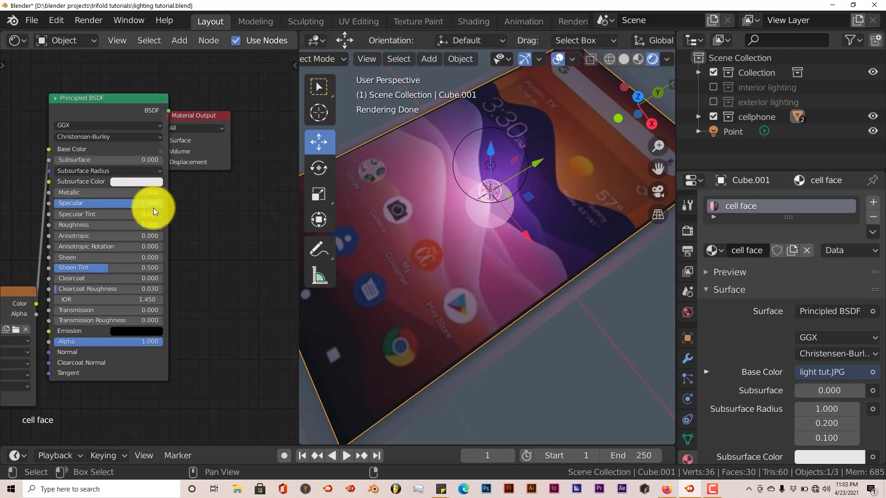
drag(152, 206, 130, 203)
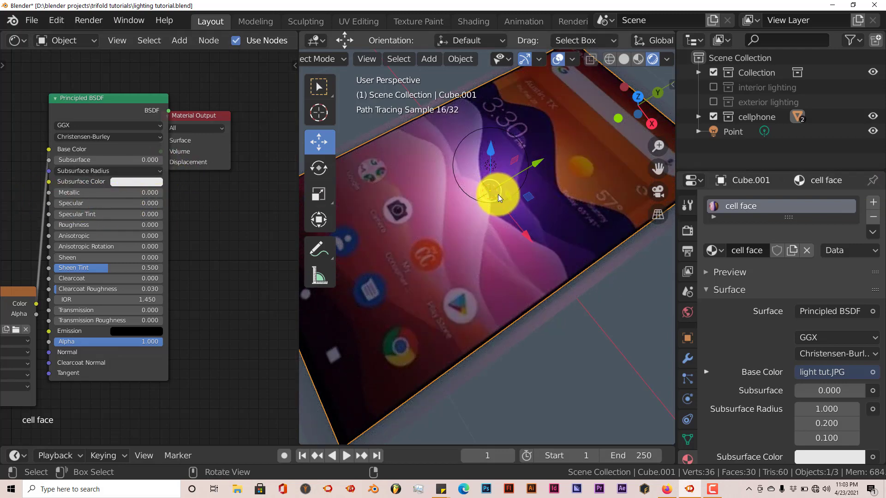
drag(481, 204, 489, 202)
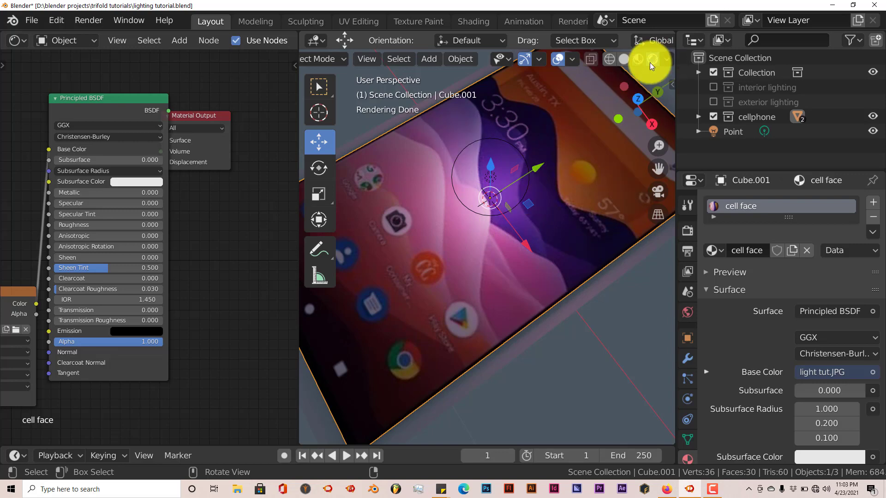
Step: Switch the 3D viewport to solid shading and join the Shader Editor area into it so the viewport takes over the space
click(625, 60)
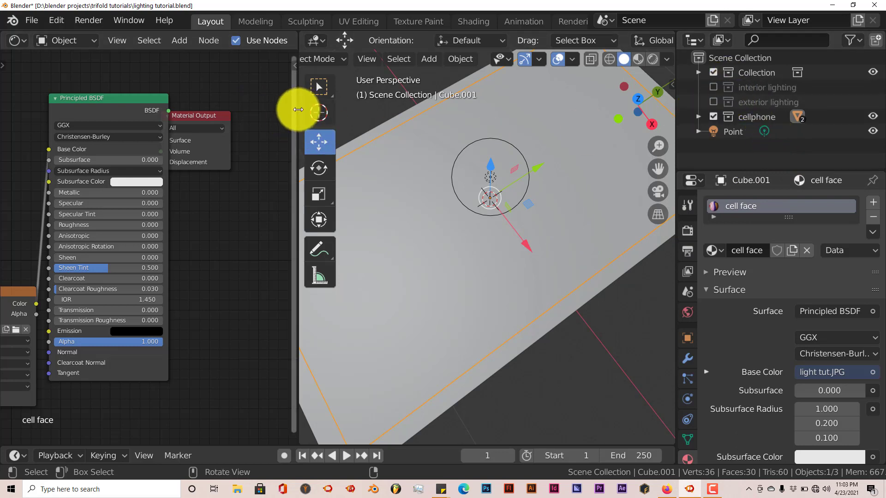
right_click(298, 109)
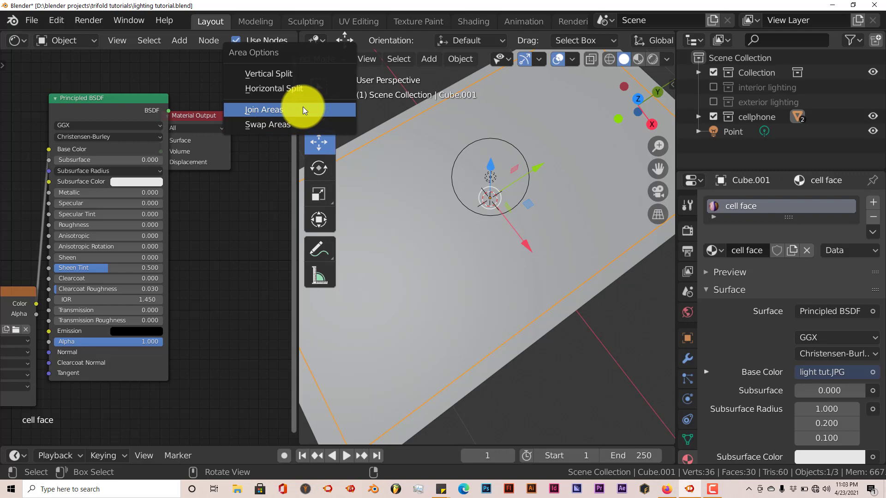
click(303, 109)
click(265, 108)
scroll(289, 237, down, 2)
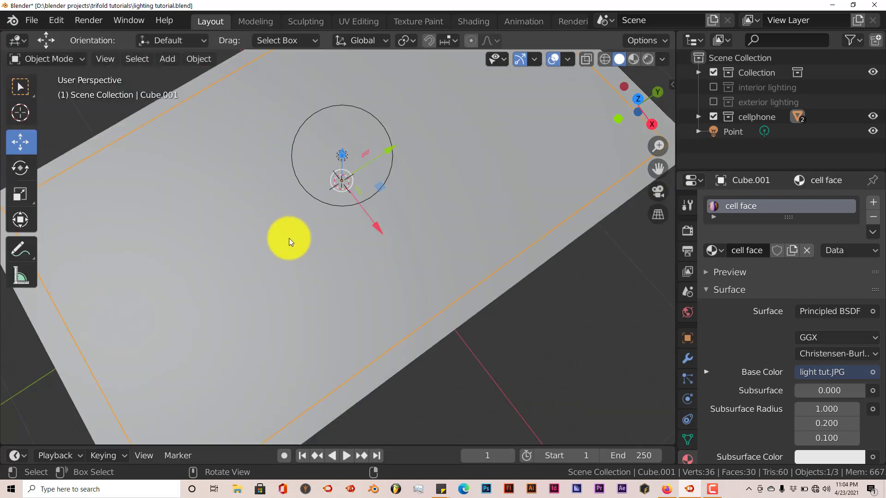
Step: Exclude the cellphone collection, include the exterior lighting collection and frame the woman's upper body in front orthographic view
click(713, 117)
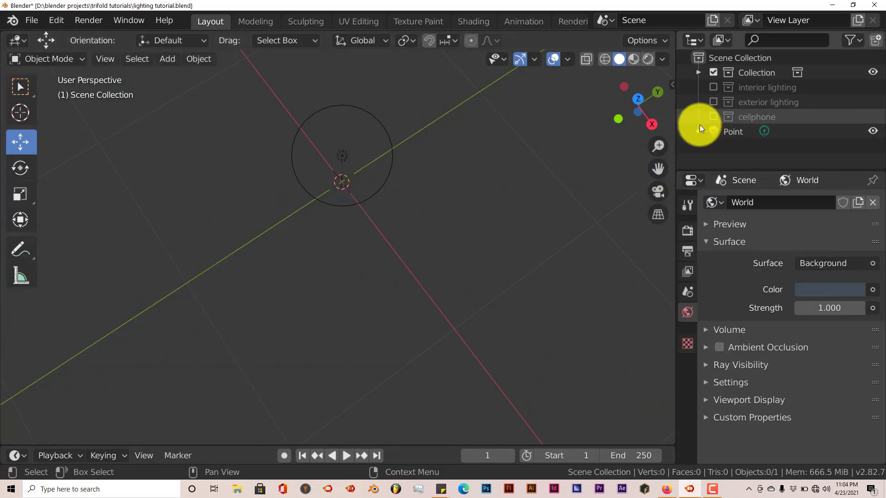
click(712, 101)
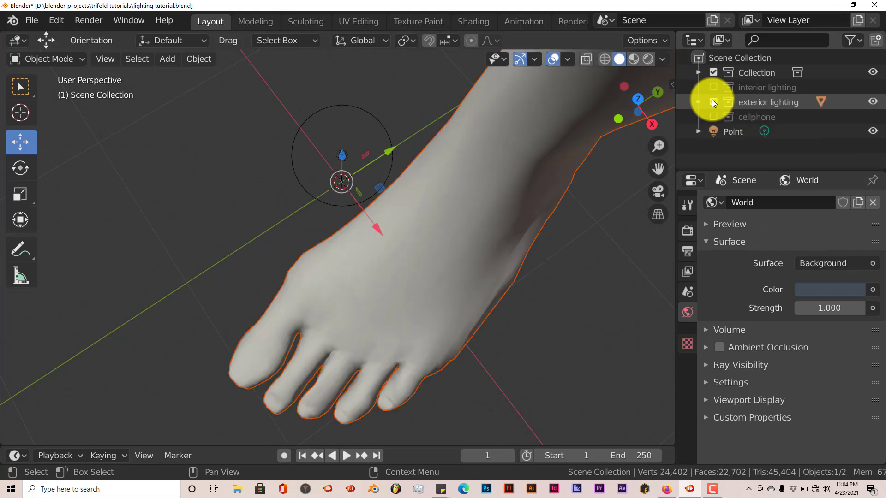
middle_drag(386, 256, 407, 205)
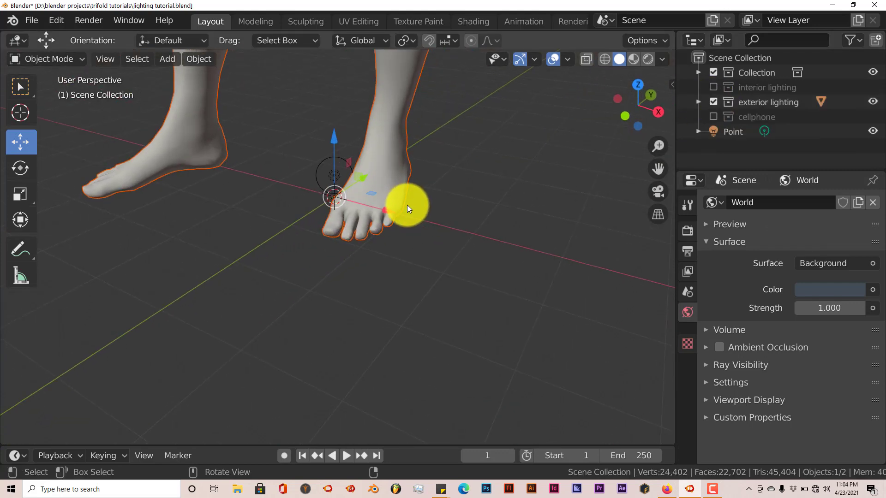
key(KP_1)
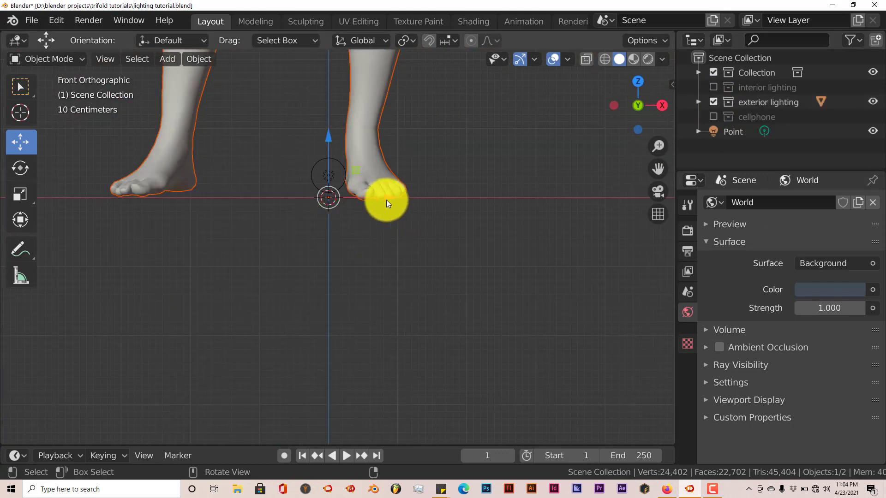
shift+middle_drag(364, 200, 379, 336)
scroll(382, 295, down, 3)
shift+middle_drag(381, 215, 376, 354)
shift+middle_drag(391, 253, 358, 429)
shift+middle_drag(362, 256, 391, 327)
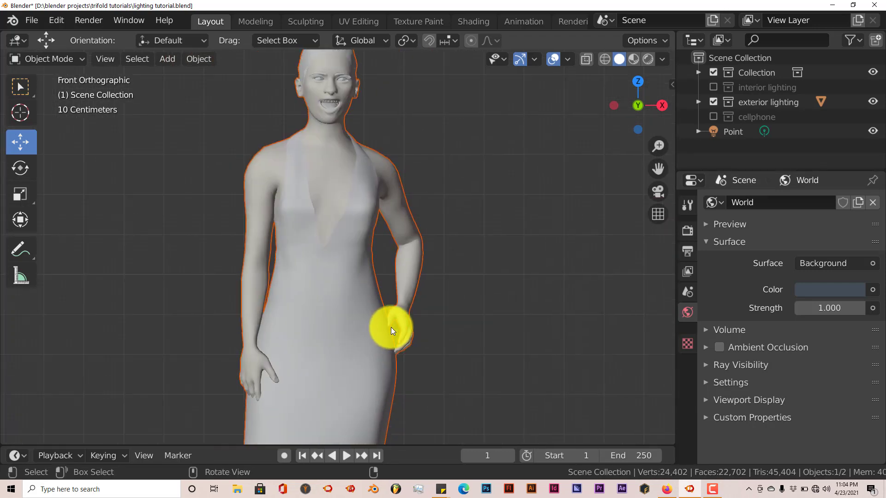
shift+middle_drag(397, 267, 453, 265)
scroll(433, 286, up, 2)
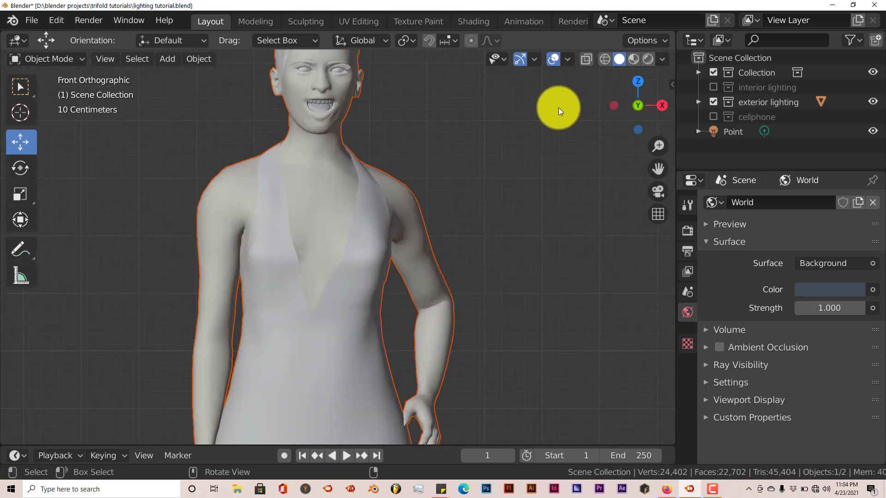
Step: Set the viewport to rendered shading and inspect the woman model under the existing lighting, framed down to her feet
click(646, 58)
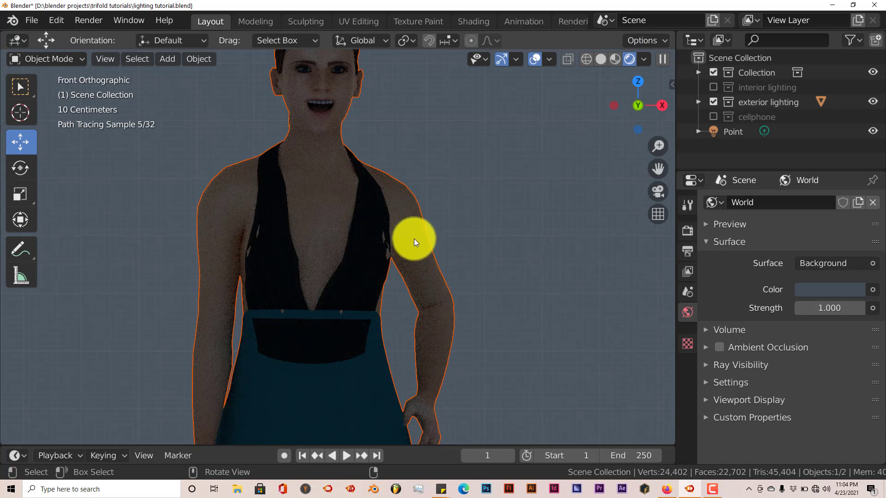
shift+middle_drag(413, 240, 416, 277)
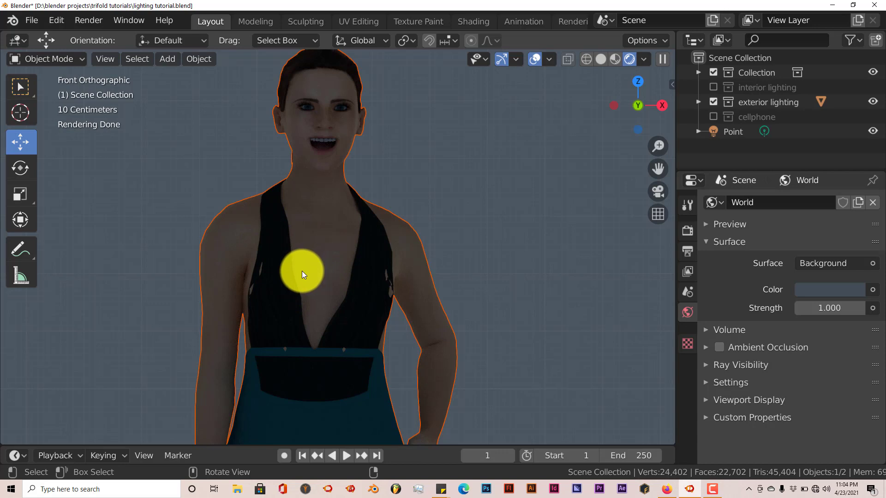
scroll(314, 263, down, 1)
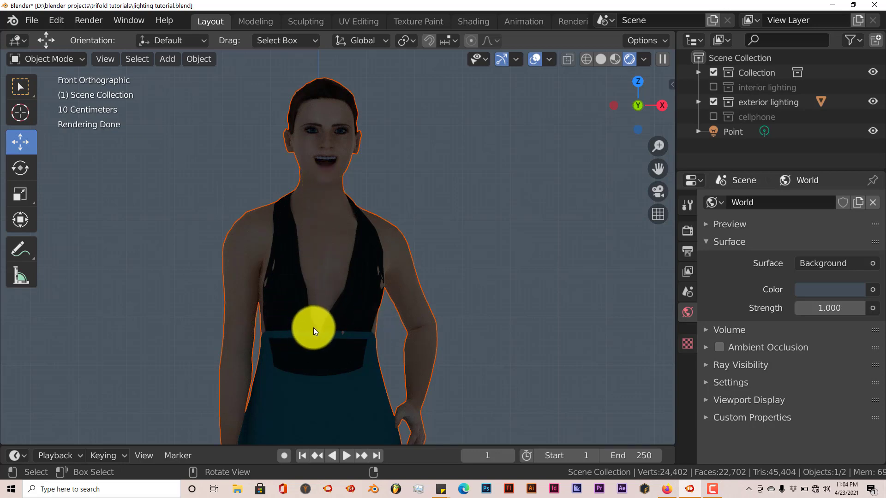
scroll(314, 328, down, 3)
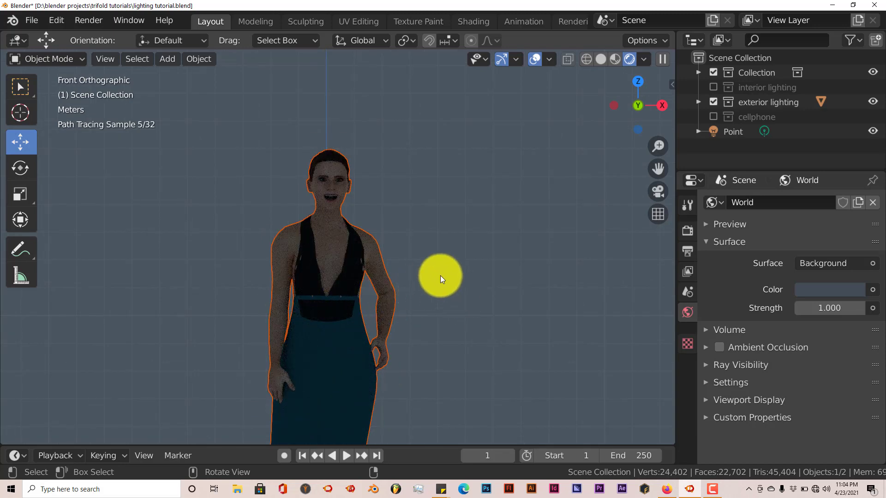
scroll(418, 281, down, 2)
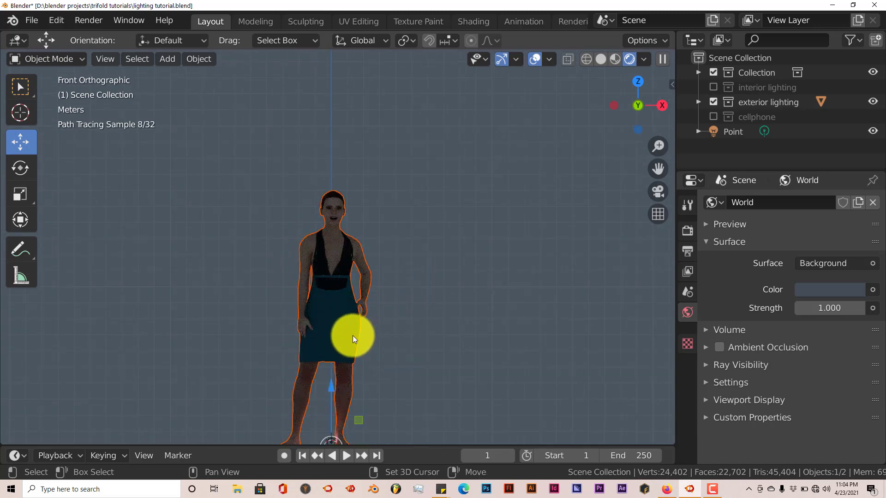
Step: Add a sun light, raise it above the woman's head and move it along the Y axis to in front of her
key(shift+a)
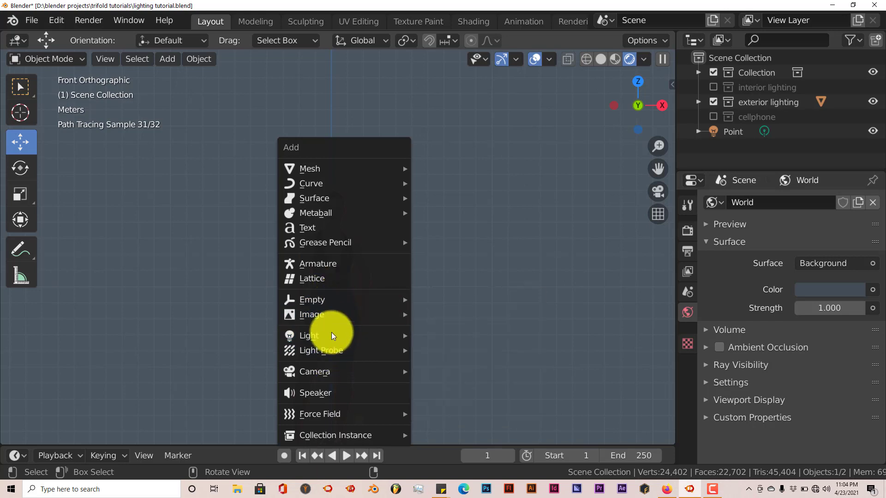
mouse_move(326, 339)
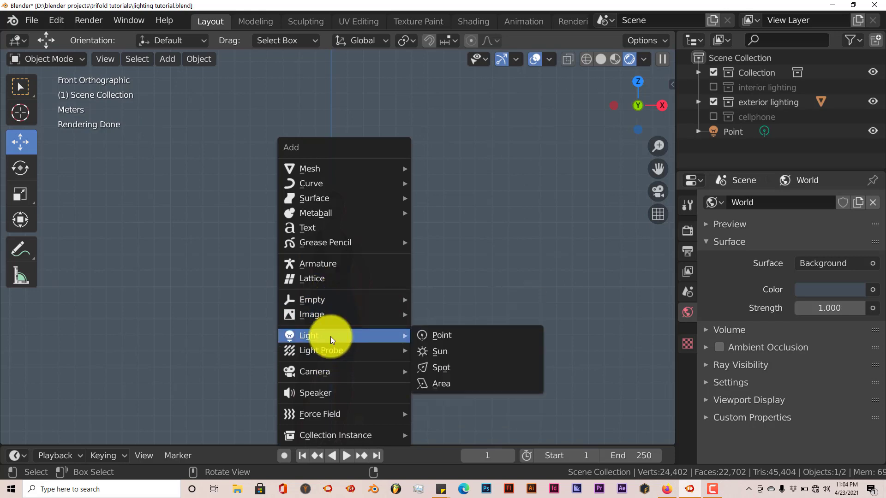
click(437, 352)
drag(329, 380, 351, 106)
middle_drag(368, 189, 271, 208)
drag(383, 166, 337, 166)
drag(270, 113, 256, 482)
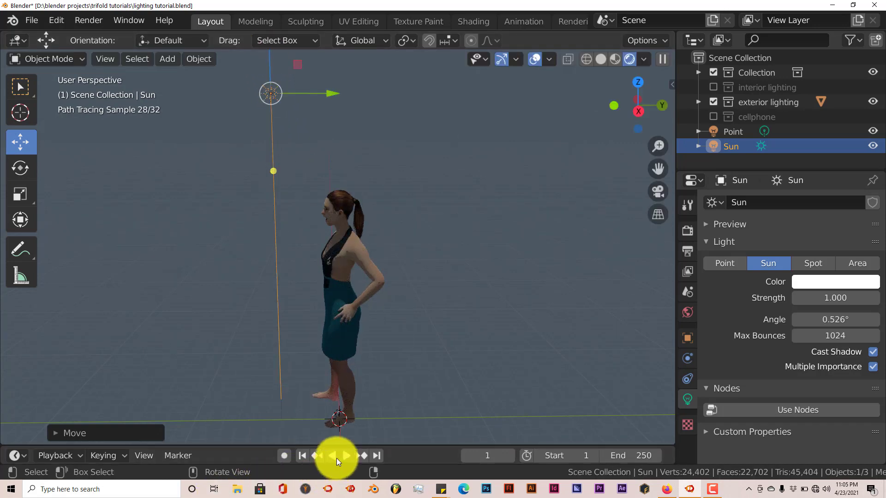
Step: Rotate the sun light so its beam slants toward the woman, and examine the shadows on her face and torso from the front
key(r)
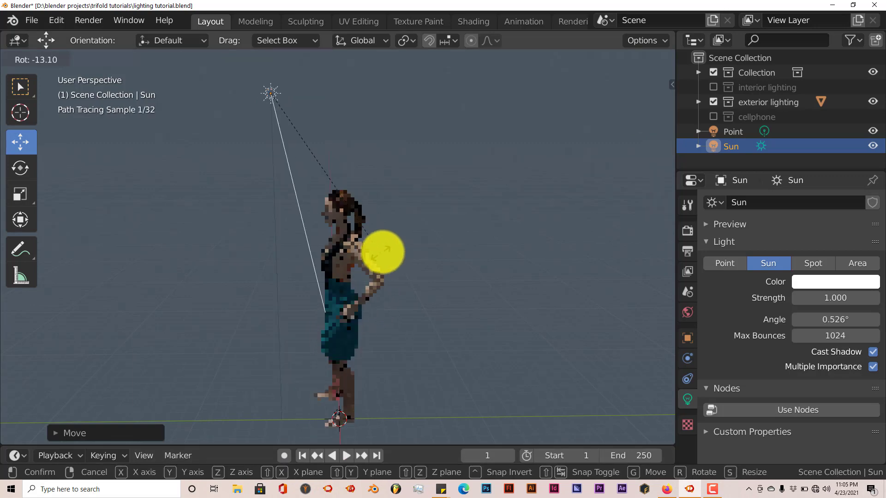
click(409, 232)
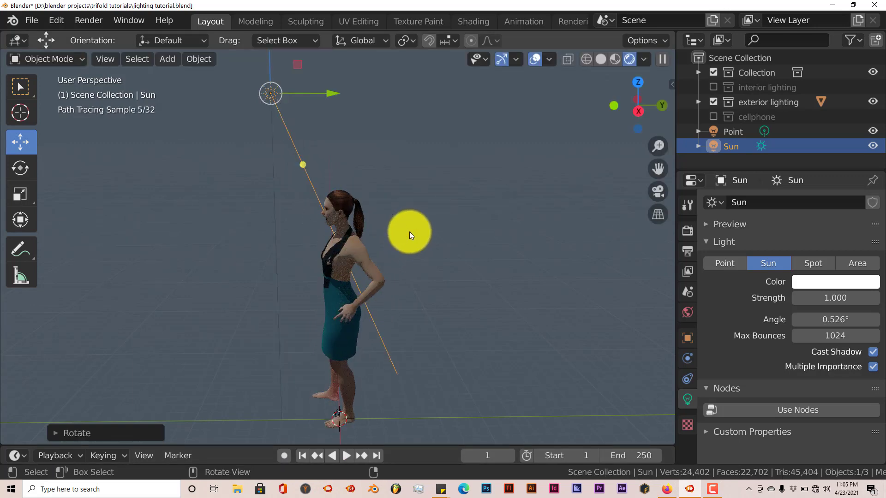
key(KP_1)
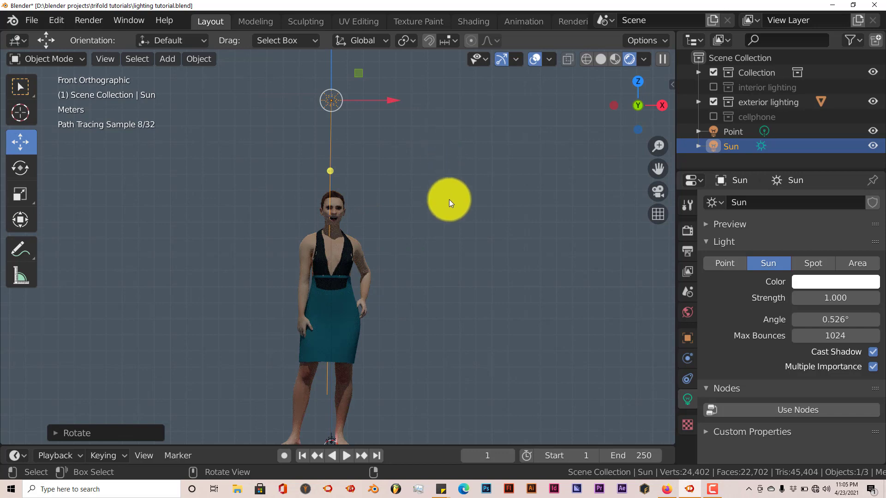
scroll(406, 237, up, 7)
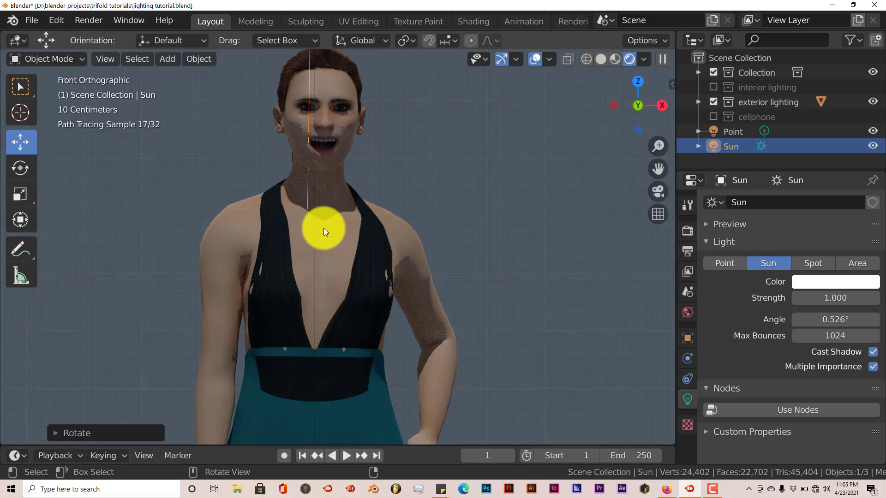
scroll(334, 232, down, 1)
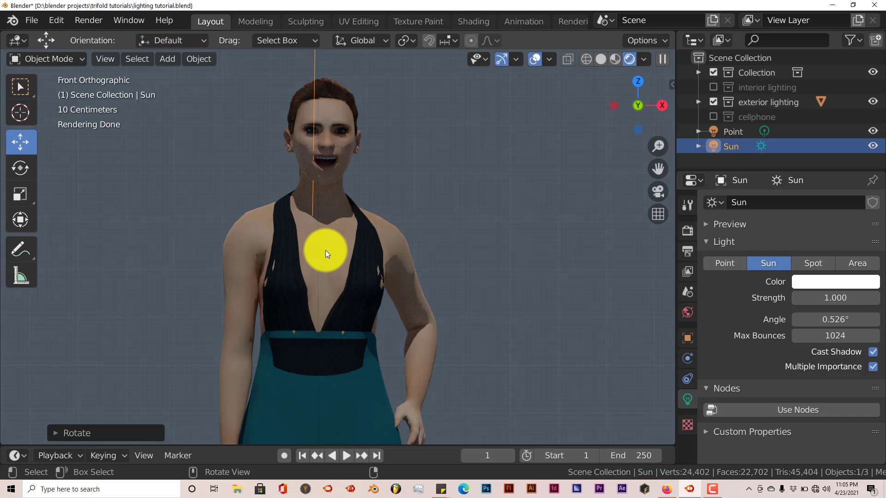
Step: Delete the sun light
key(r)
right_click(320, 242)
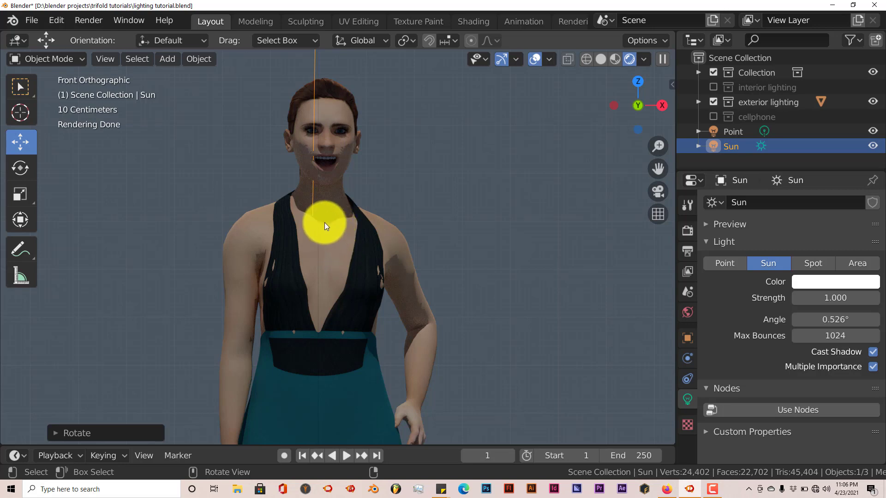
key(Delete)
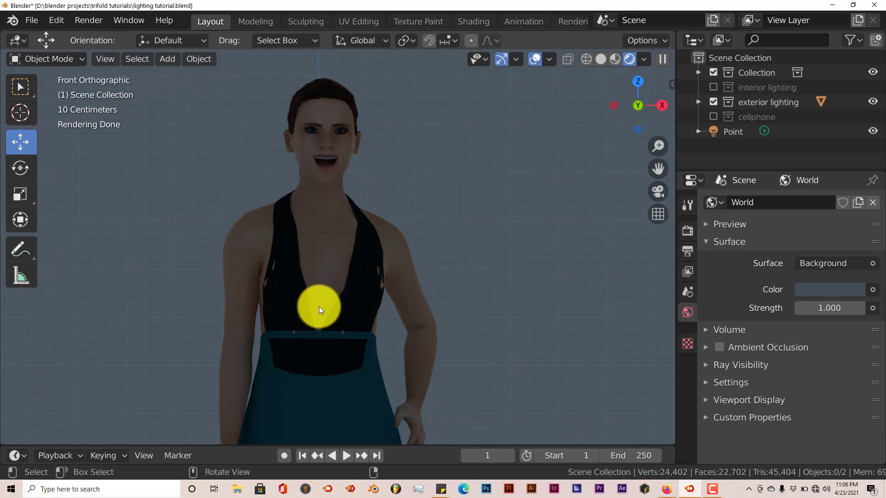
Step: Add a spot light and move it along the Y axis to in front of the woman
key(shift+a)
mouse_move(320, 302)
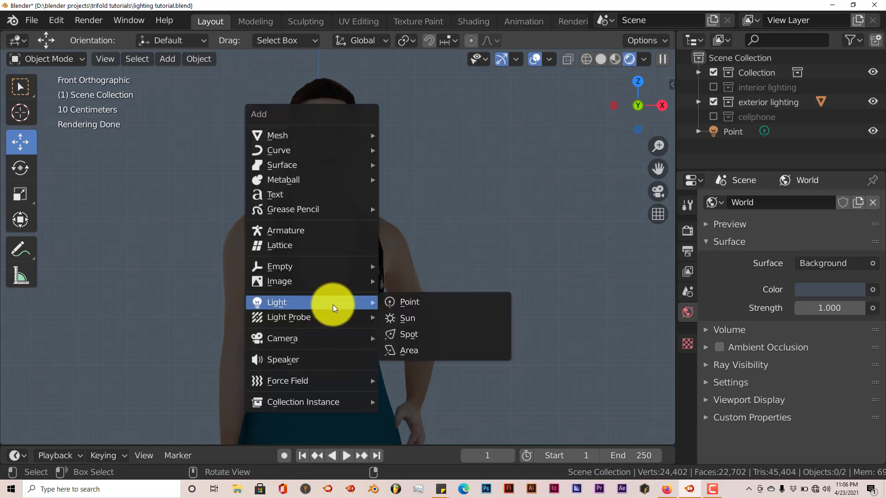
click(402, 333)
scroll(392, 335, down, 8)
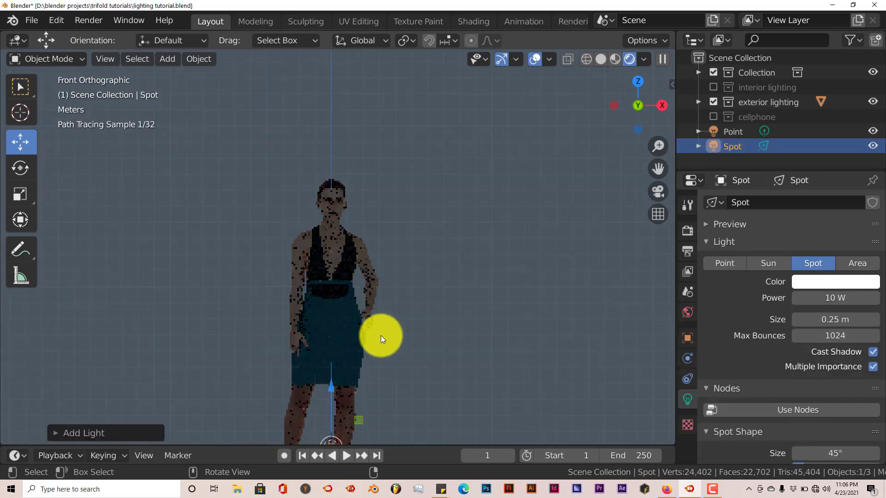
key(KP_3)
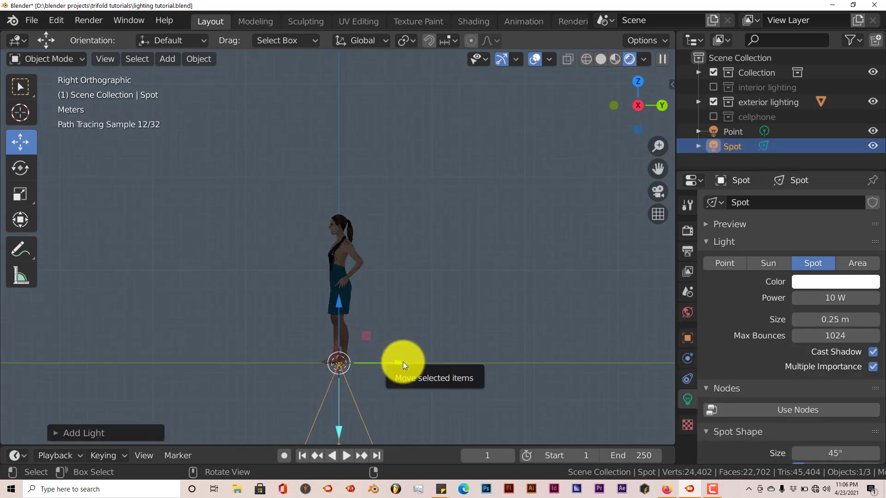
drag(403, 361, 314, 360)
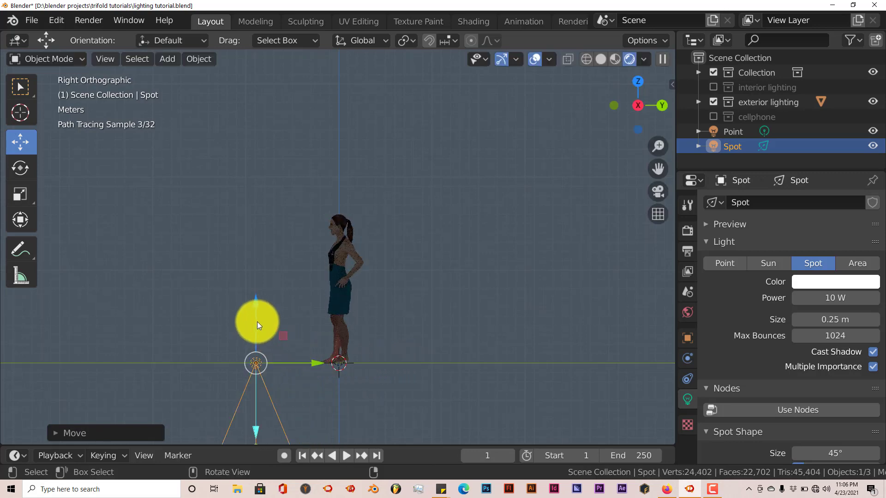
Step: Raise the spot light to about waist height, angle its beam up toward the woman's head and move it closer to her
drag(258, 313, 299, 235)
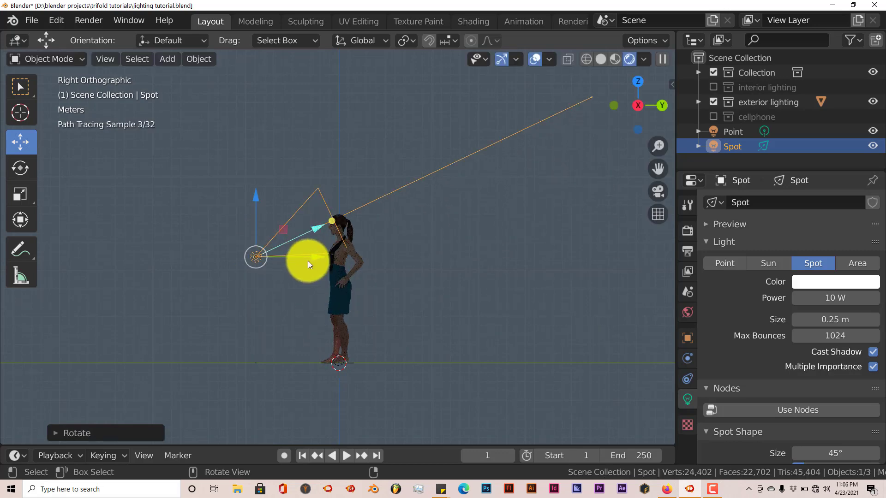
drag(327, 263, 356, 270)
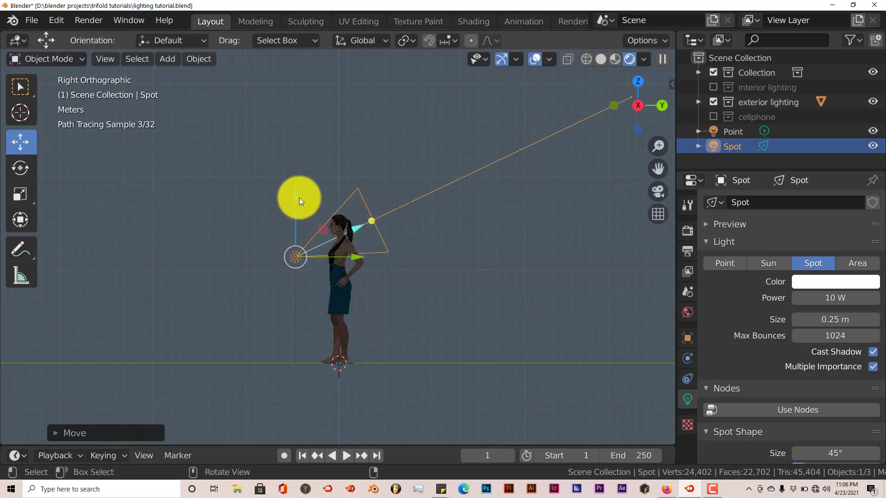
drag(296, 196, 295, 201)
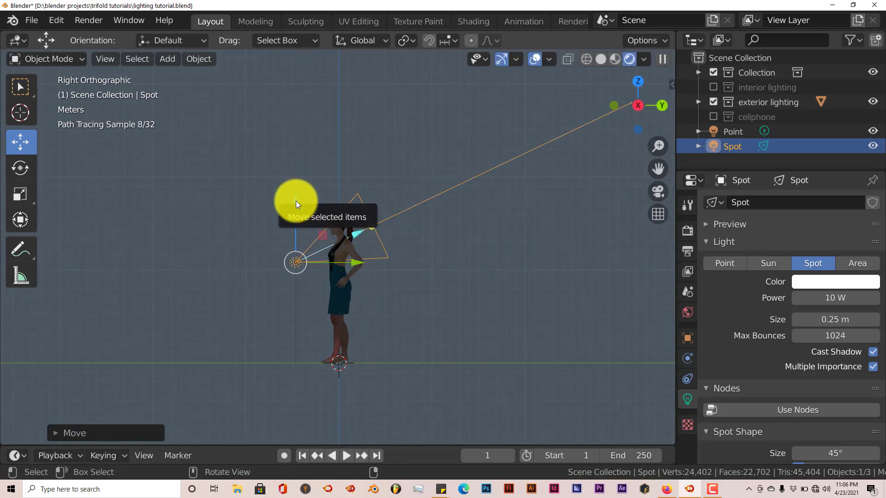
Step: Set the spot light's power to 100 W
key(KP_1)
scroll(397, 280, up, 6)
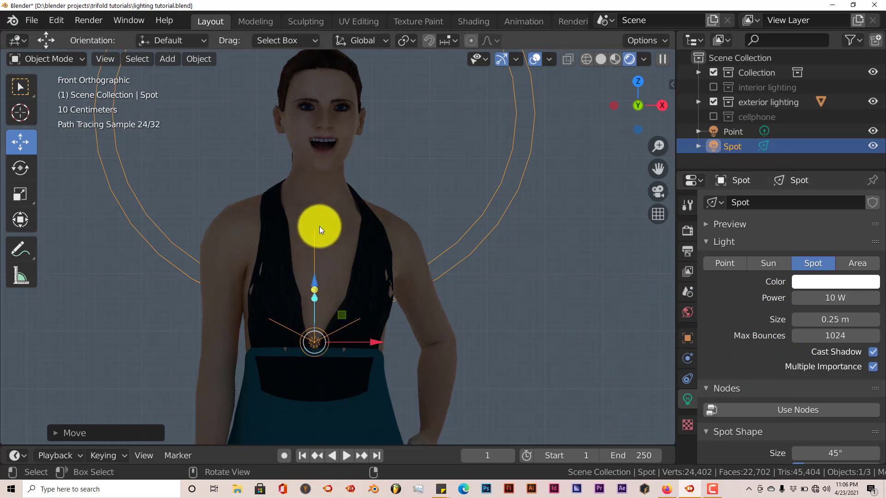
click(832, 298)
text(100)
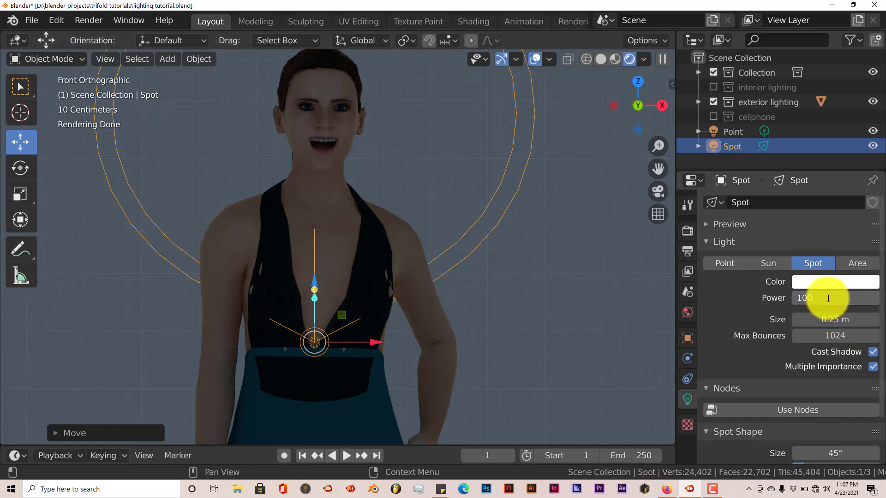
key(Return)
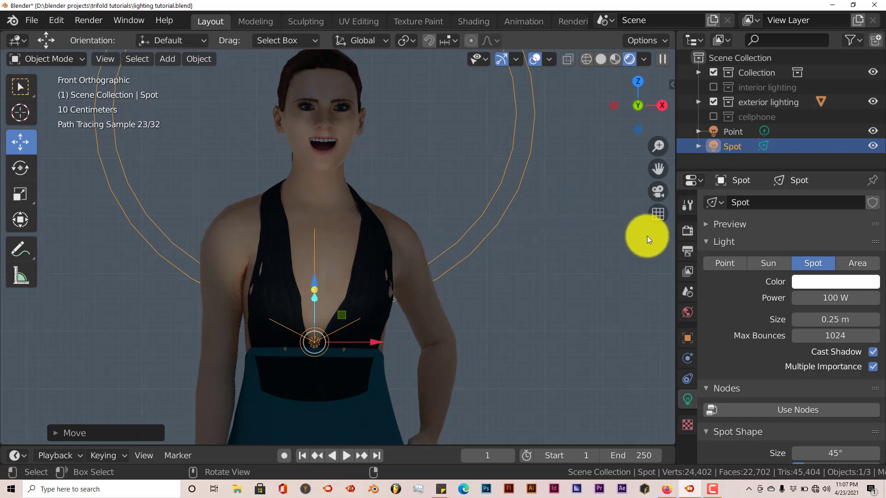
Step: Darken the world background color in two passes to nearly black
click(687, 314)
click(821, 291)
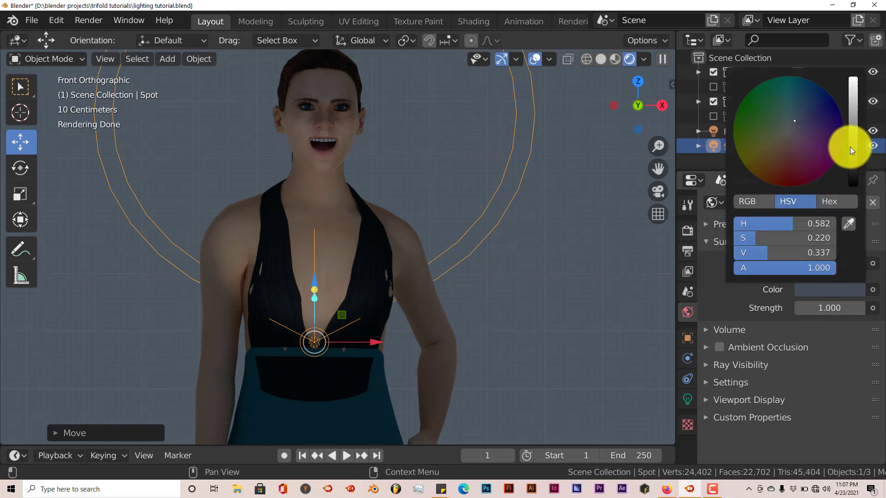
drag(850, 146, 851, 162)
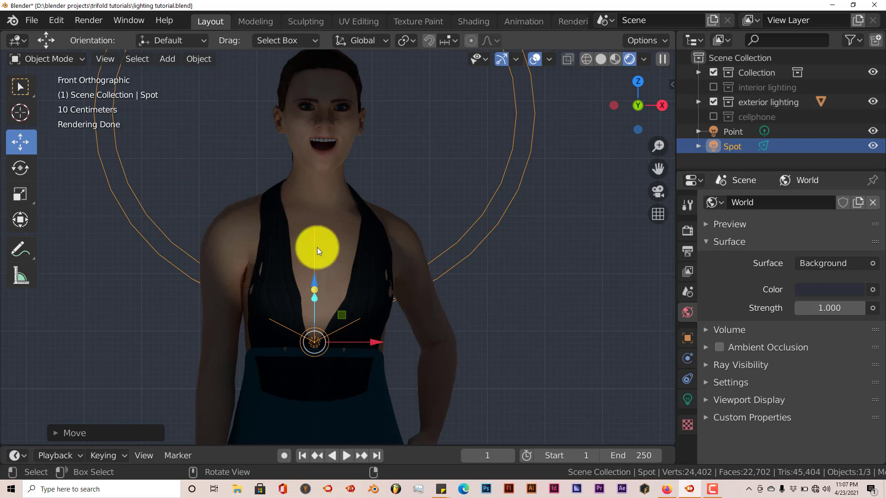
click(814, 292)
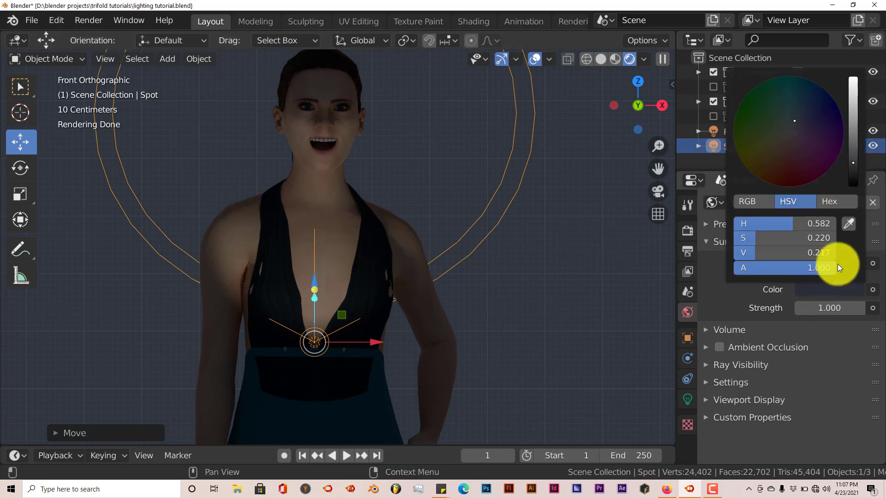
drag(853, 163, 845, 181)
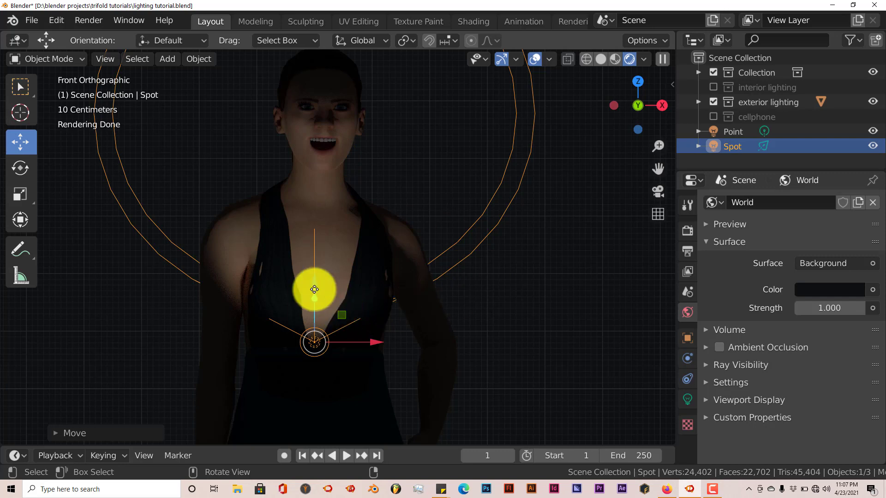
Step: Raise the spot light to about chin height and move it along the Y axis closer to the woman's face
drag(314, 284, 315, 146)
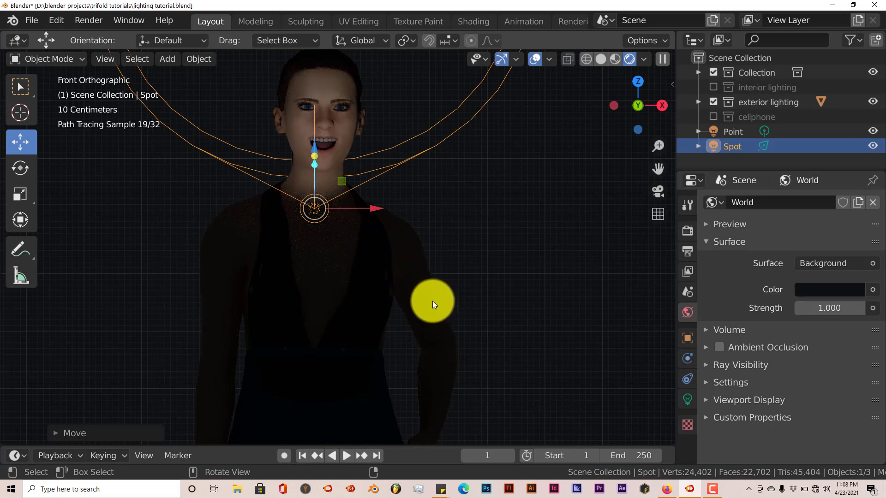
key(KP_3)
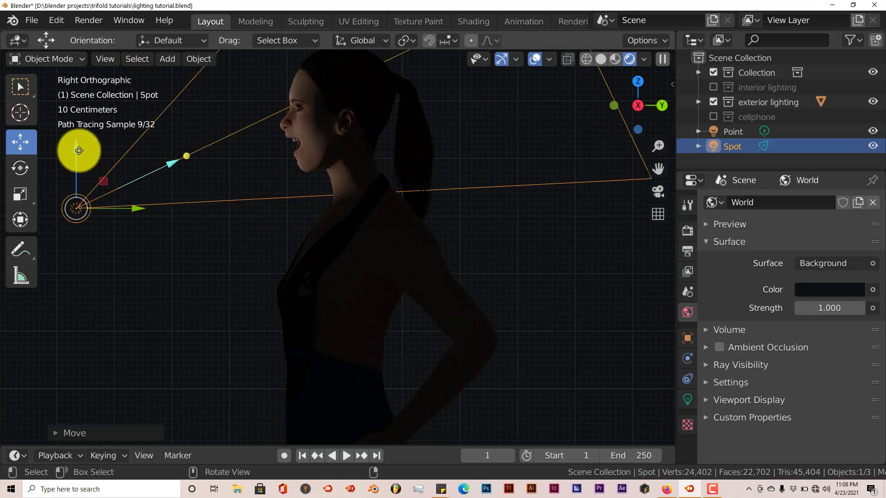
drag(77, 148, 75, 118)
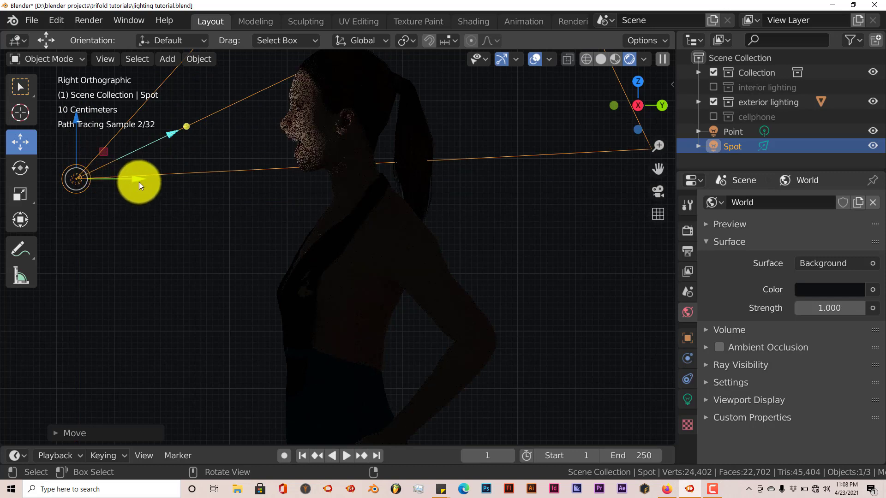
drag(138, 182, 223, 185)
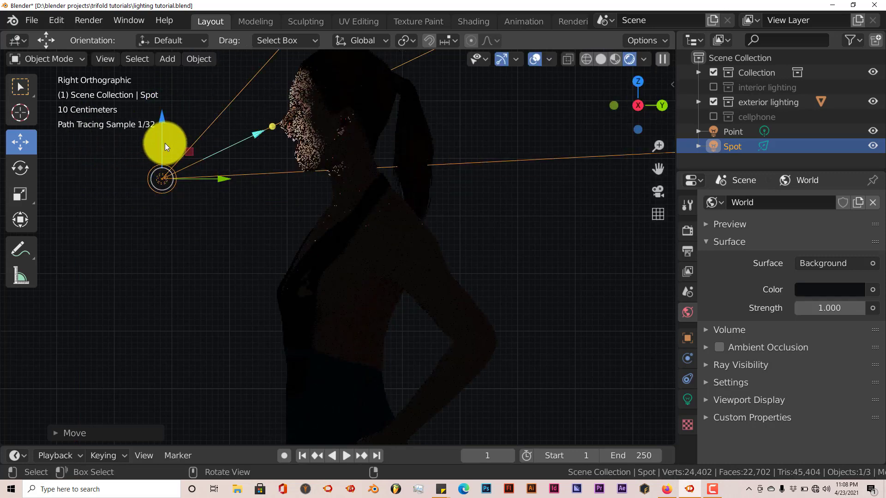
drag(162, 142, 164, 111)
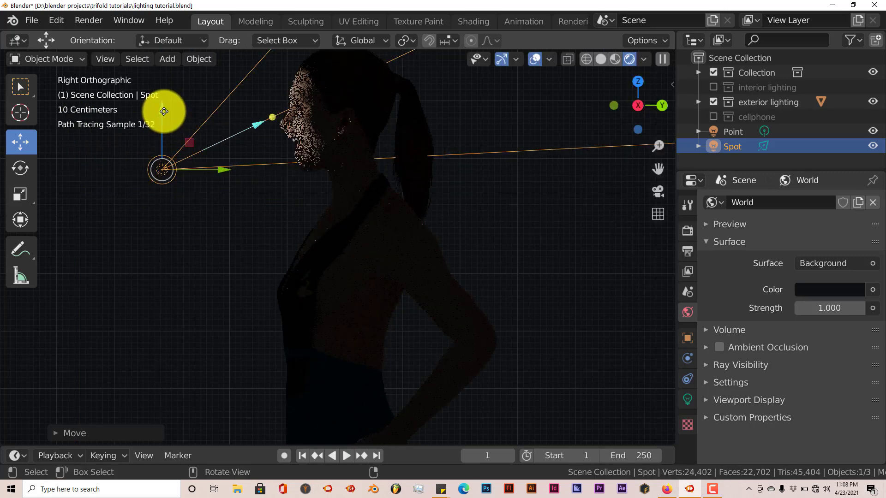
Step: Check the spot-lit face from the front, then brighten the world background color to a medium blue-gray and show the spot light's settings
key(KP_1)
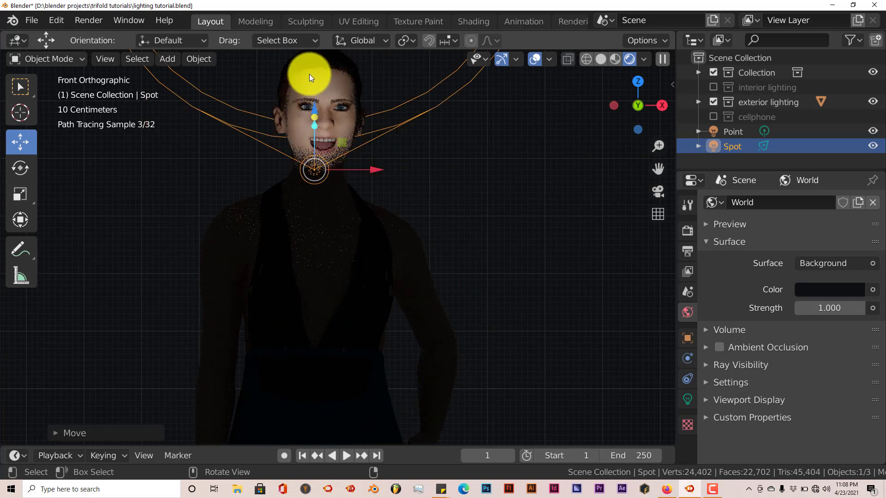
scroll(323, 104, up, 1)
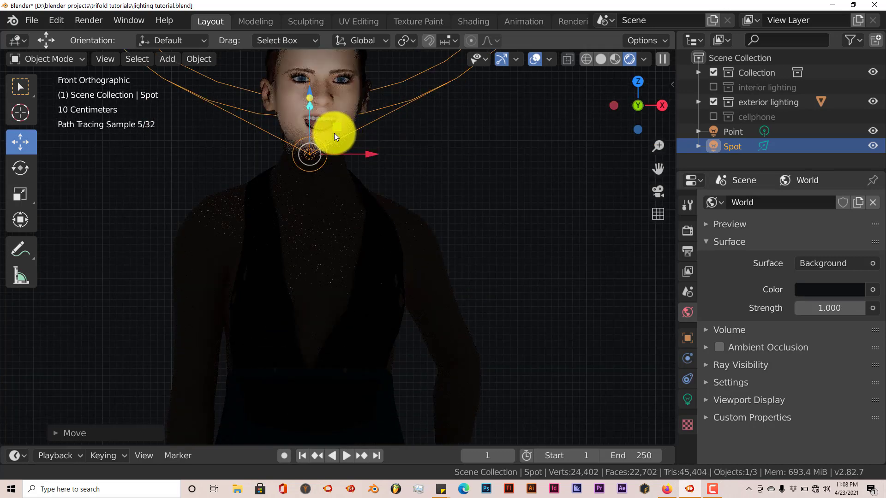
shift+middle_drag(329, 130, 329, 250)
scroll(375, 248, up, 1)
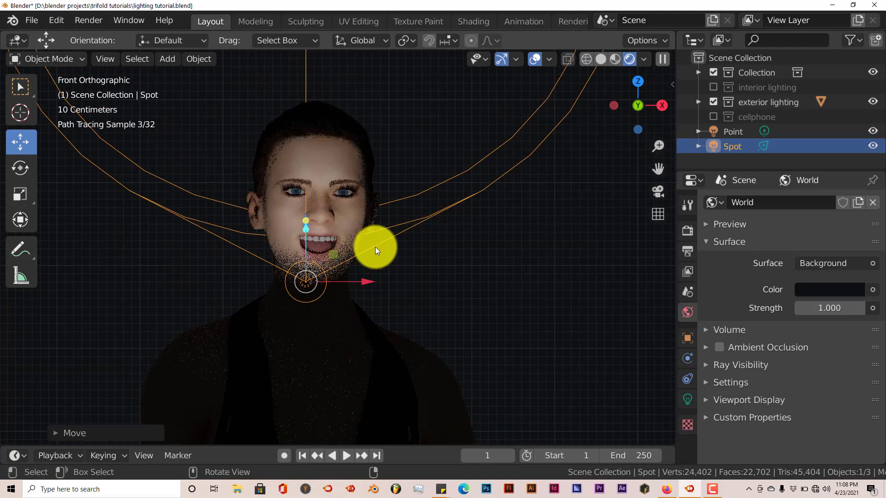
scroll(344, 201, up, 1)
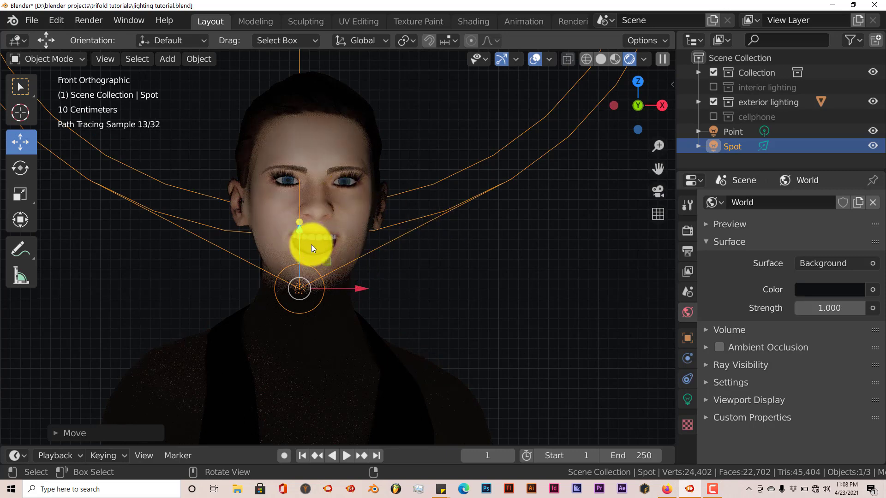
click(812, 290)
drag(850, 175, 855, 138)
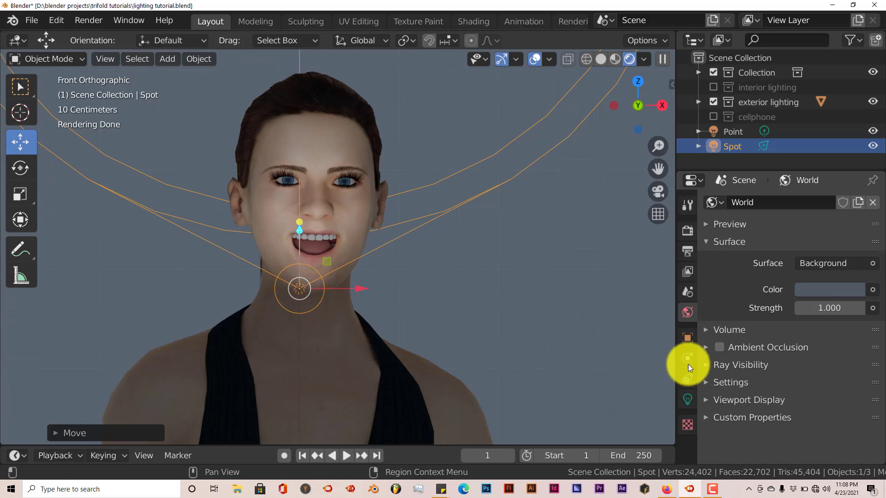
click(686, 396)
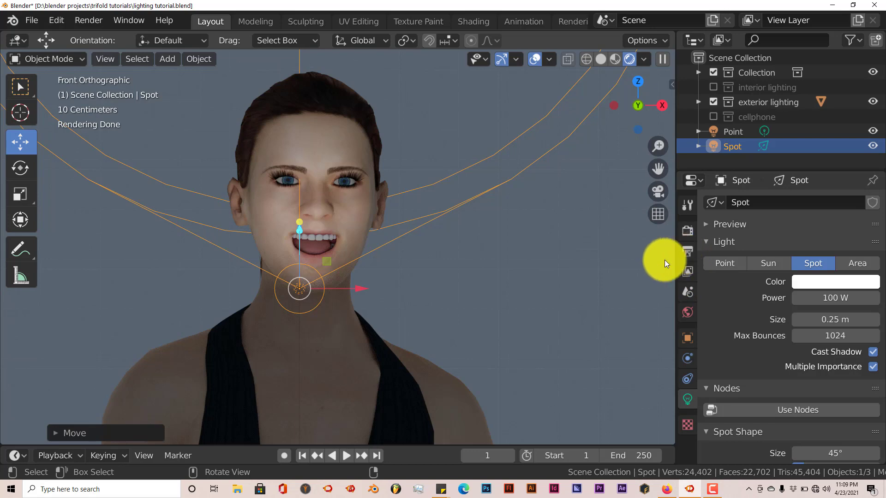
Step: Select the woman model, switch the viewport to material preview shading and choose her Eyeblue material
click(411, 361)
scroll(447, 324, down, 1)
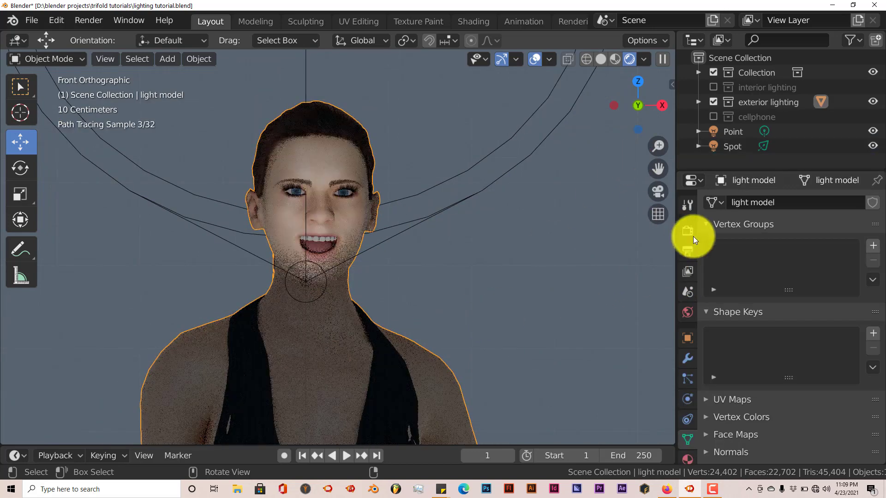
click(611, 57)
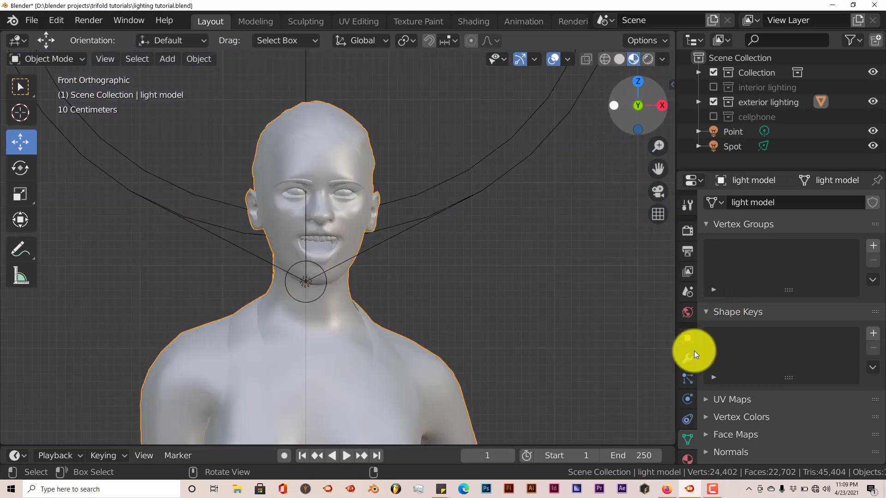
scroll(690, 437, down, 1)
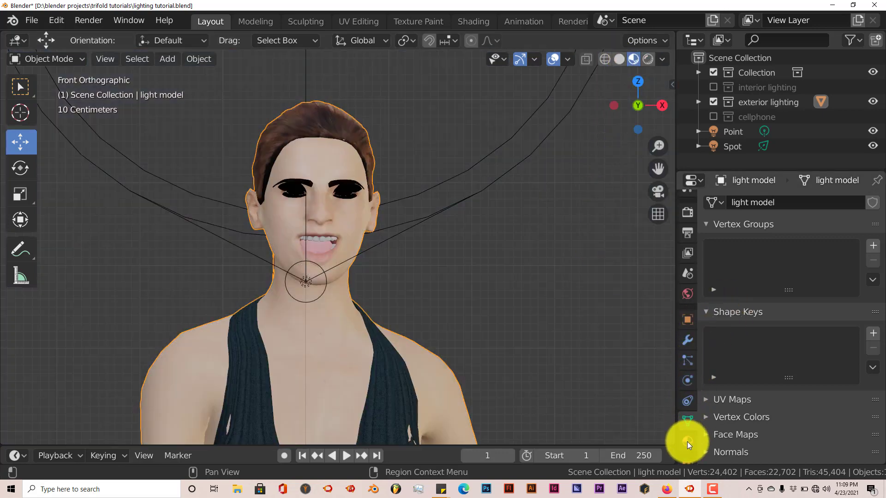
click(687, 441)
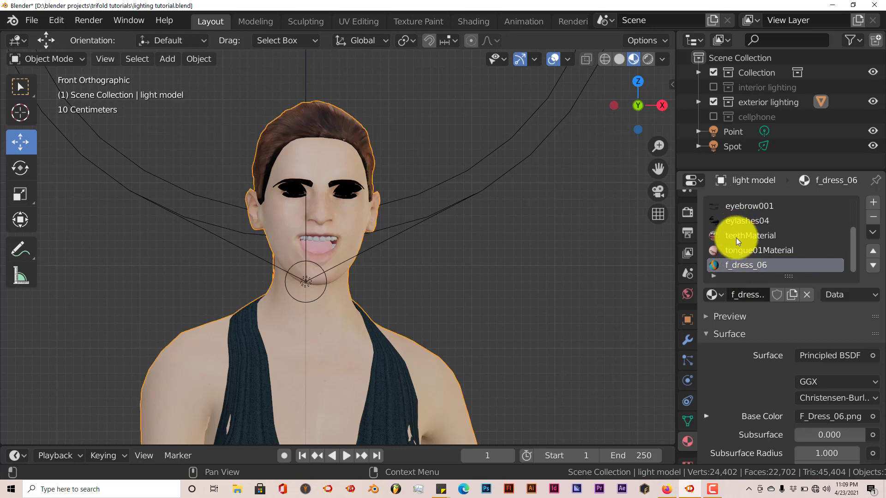
scroll(737, 242, up, 1)
scroll(740, 250, up, 1)
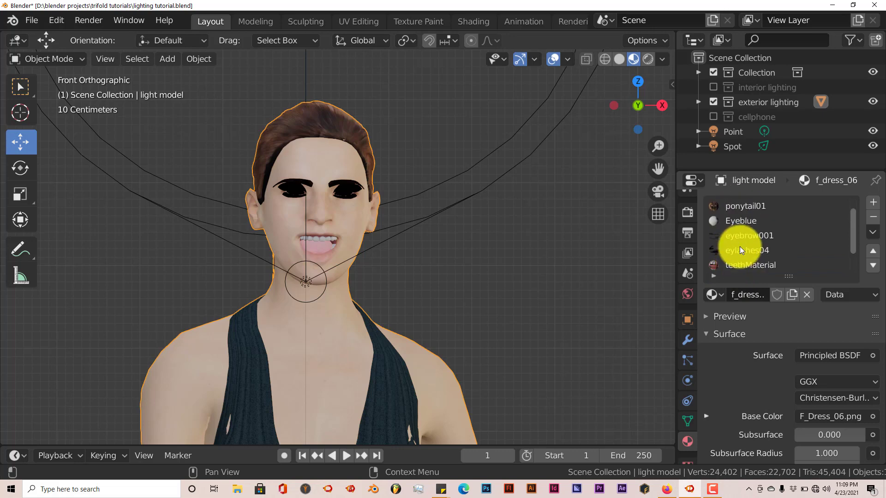
click(735, 220)
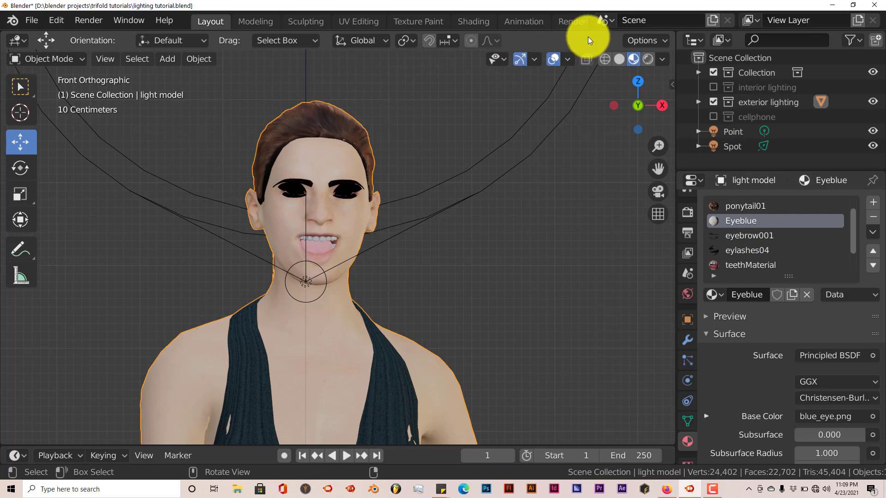
Step: Split the 3D viewport in two and turn the new area into a Shader Editor framed on the Eyeblue material's Principled BSDF node
drag(672, 34, 306, 84)
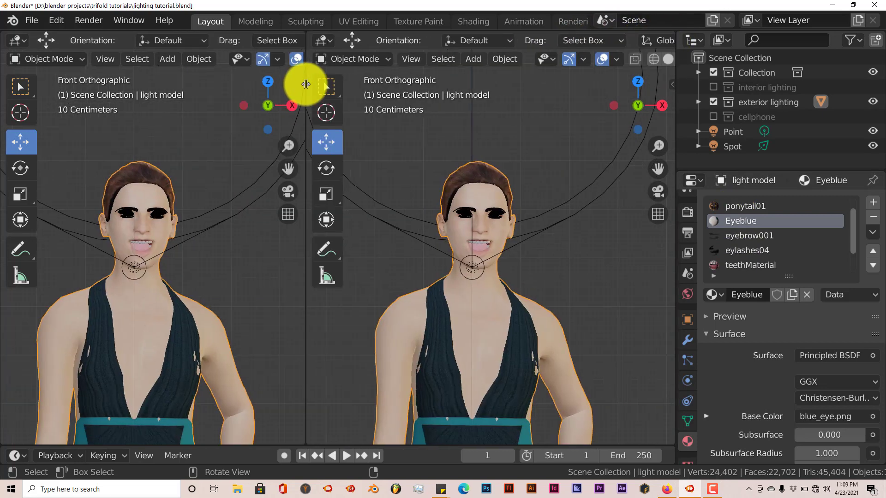
click(49, 59)
click(18, 40)
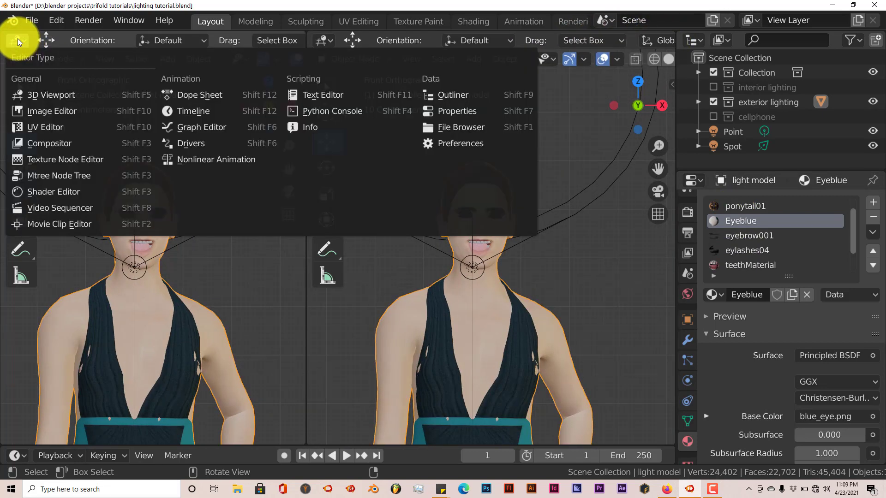
click(53, 191)
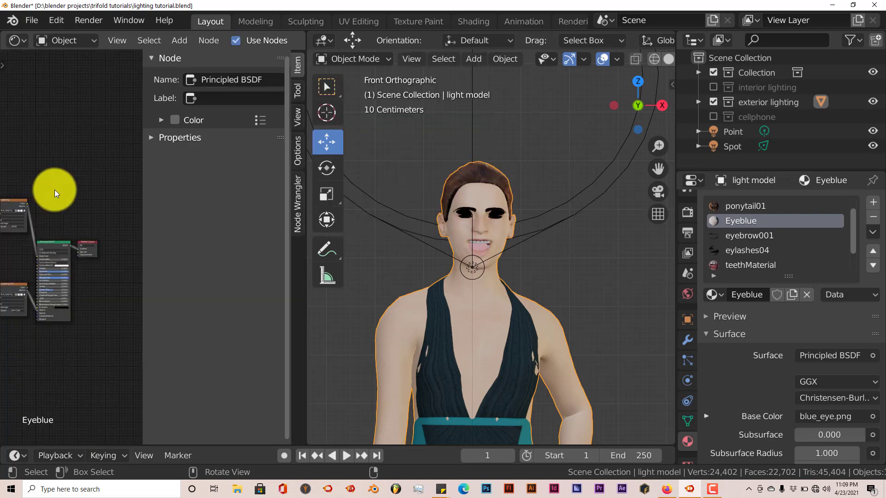
drag(141, 201, 252, 213)
scroll(138, 316, up, 5)
middle_drag(166, 300, 189, 236)
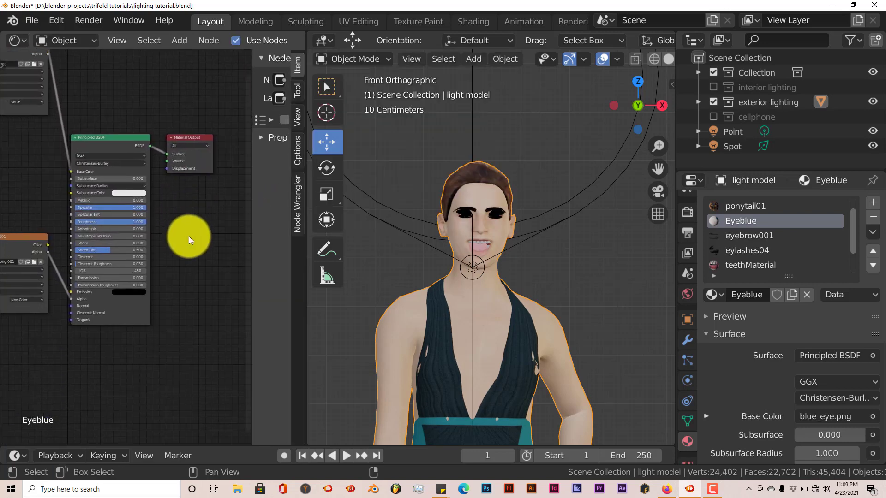
Step: Set the Eyeblue material's Roughness to 0, enlarge the 3D viewport and check the woman's eyes close up in rendered shading
scroll(195, 252, up, 4)
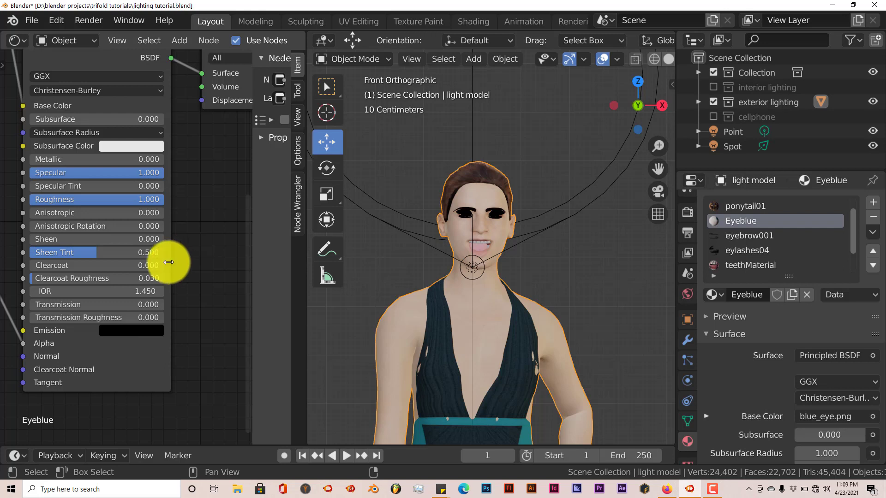
drag(150, 202, 11, 199)
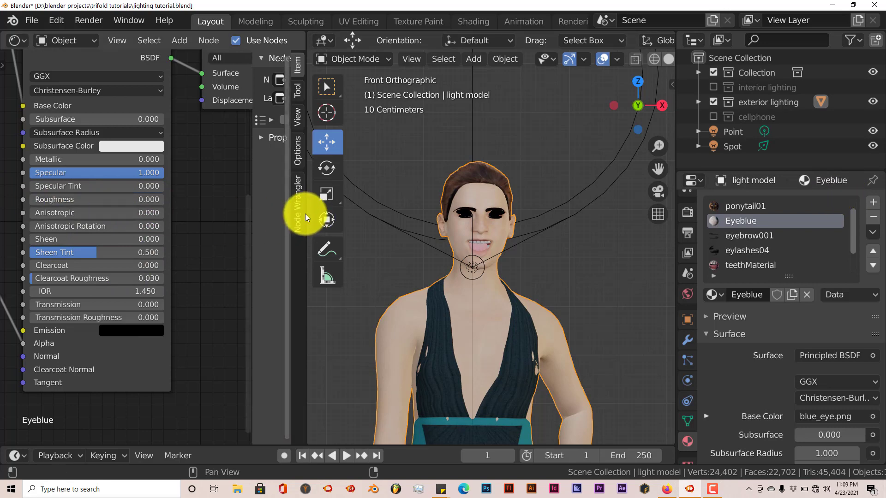
drag(303, 216, 161, 211)
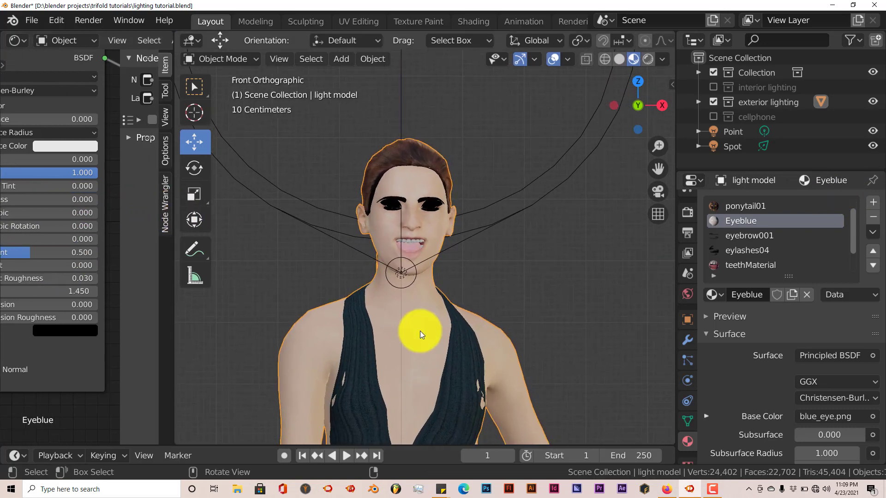
scroll(421, 330, up, 3)
shift+middle_drag(422, 328, 422, 337)
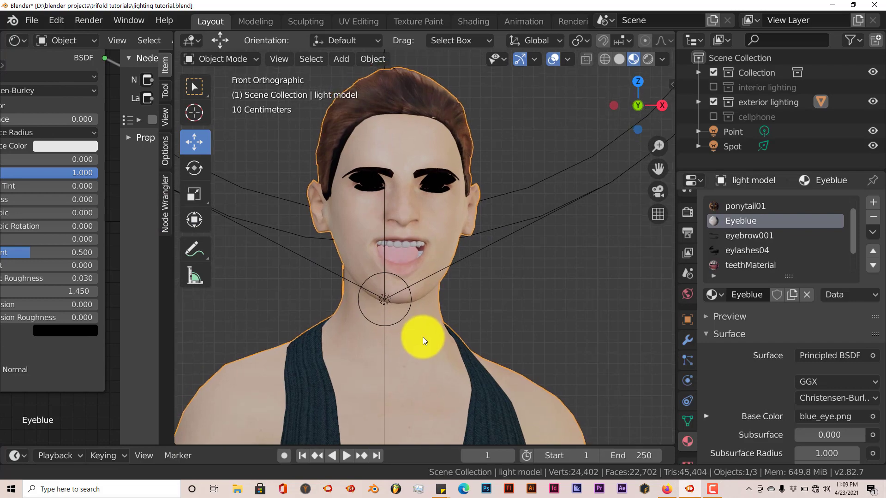
click(650, 62)
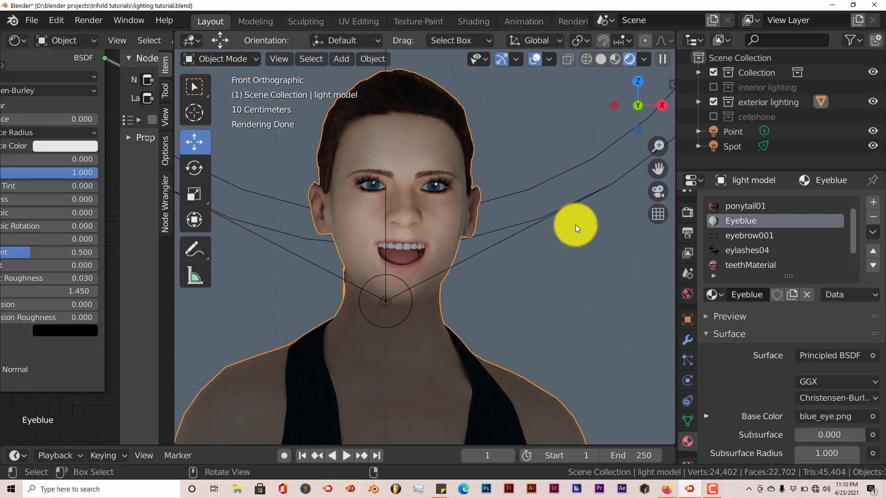
Step: Narrow the spot light's beam to about 36.9° and nudge it along the X axis, checking the lit face from the side
click(545, 221)
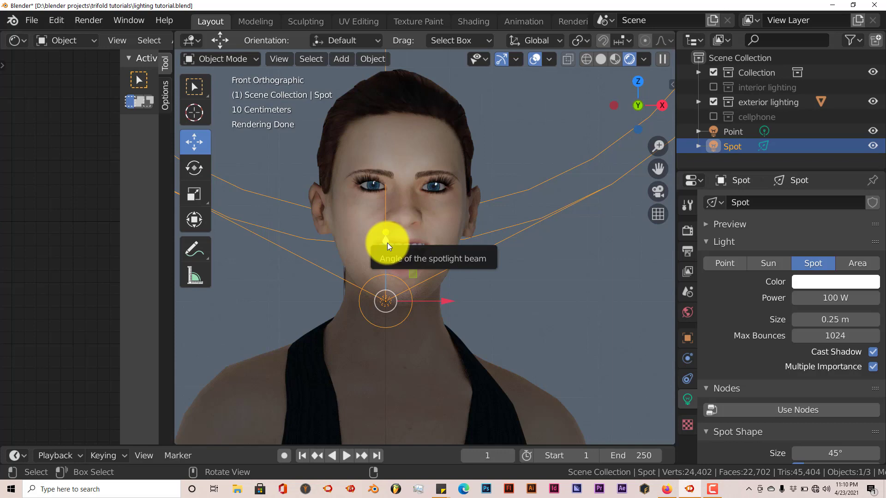
drag(388, 258, 393, 240)
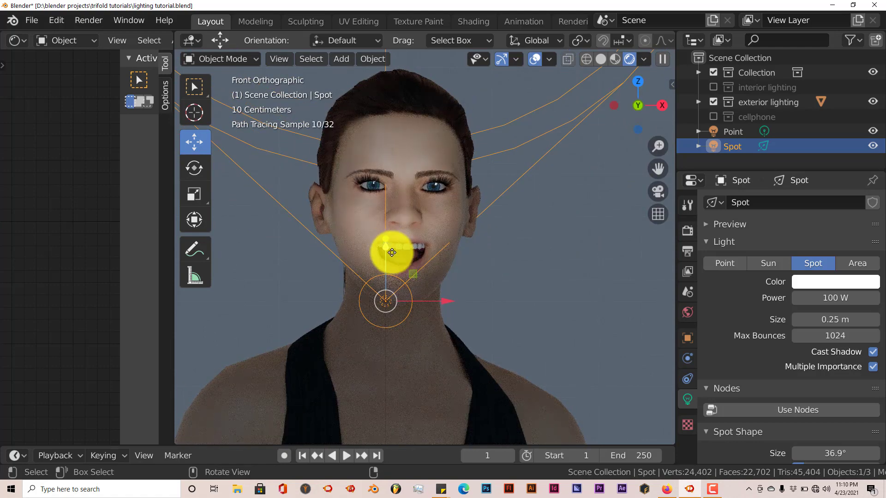
drag(442, 300, 447, 304)
middle_drag(420, 352, 394, 353)
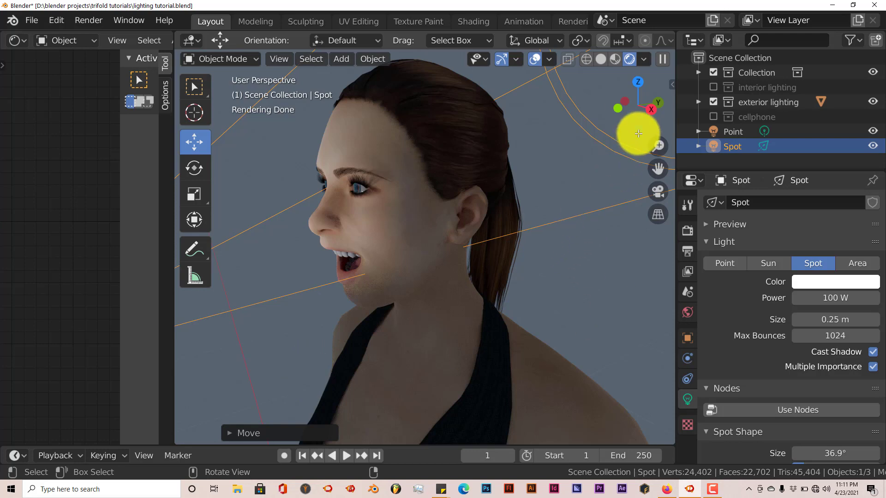
Step: Switch to solid shading, replace the exterior lighting collection with the interior lighting collection and look at the room through the camera
click(600, 60)
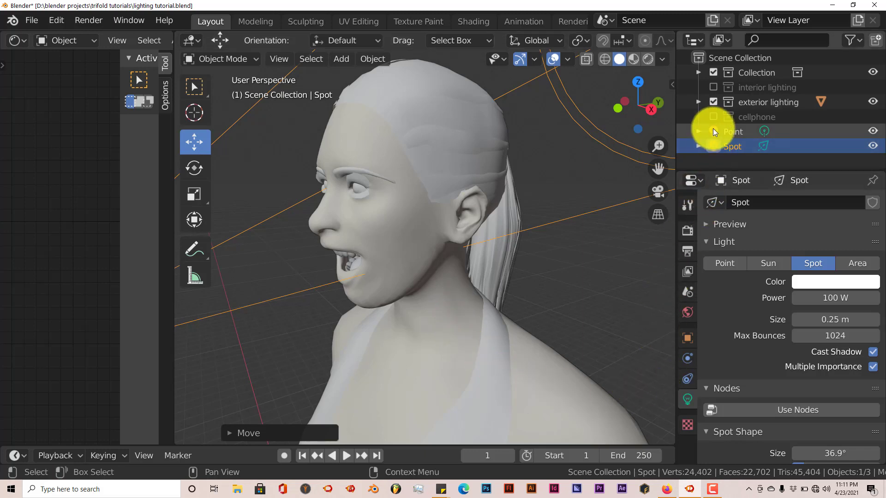
click(712, 103)
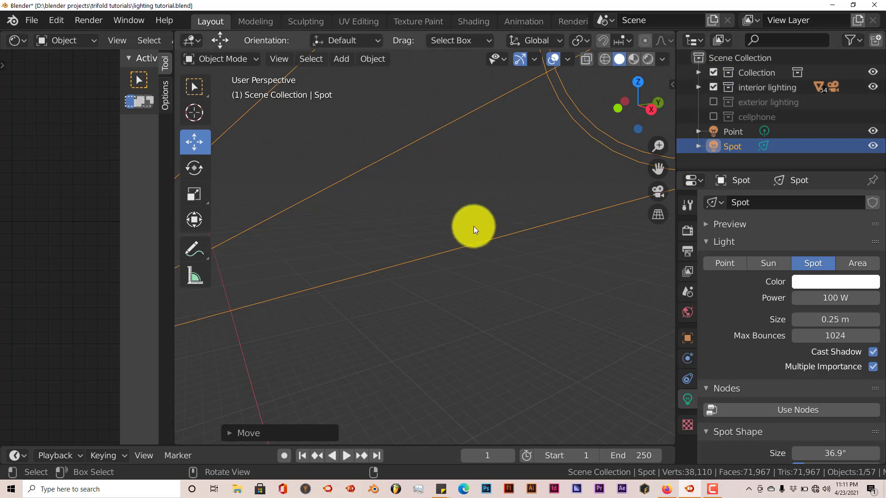
scroll(249, 244, down, 4)
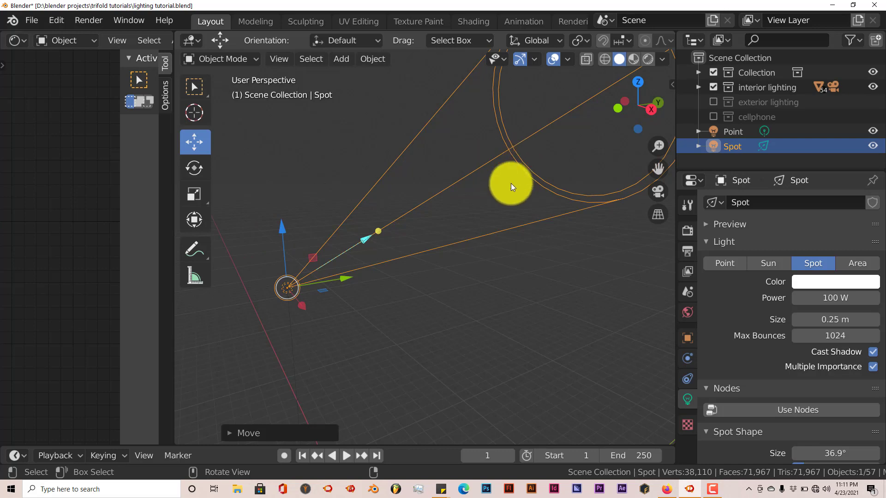
key(KP_0)
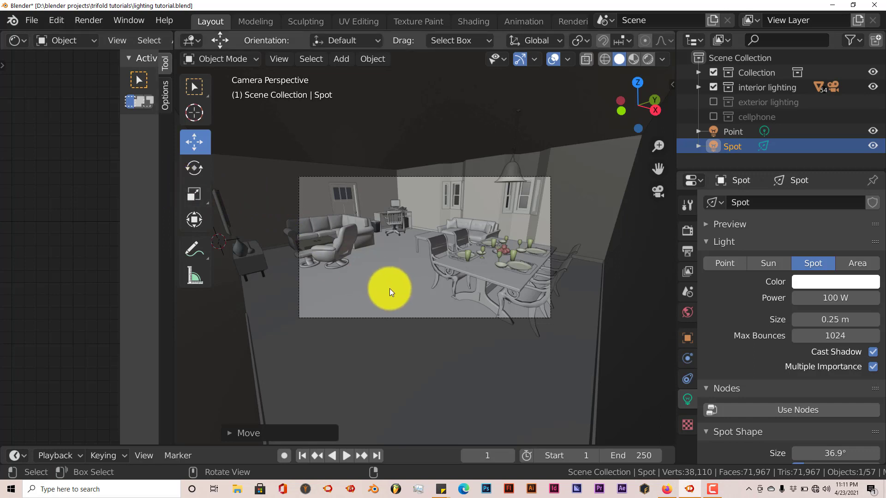
scroll(396, 294, up, 2)
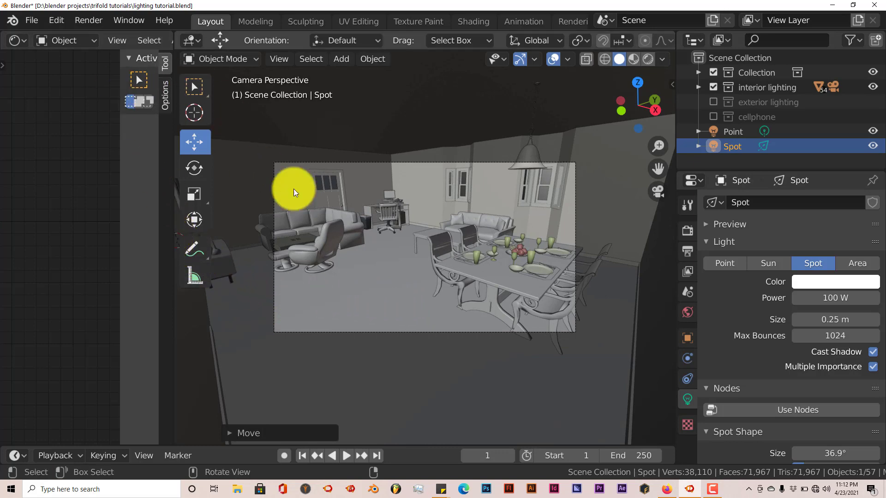
Step: Delete the spot light outside the room and widen the camera view across nearly the whole Shader Editor area
middle_drag(408, 131, 399, 179)
scroll(400, 179, down, 5)
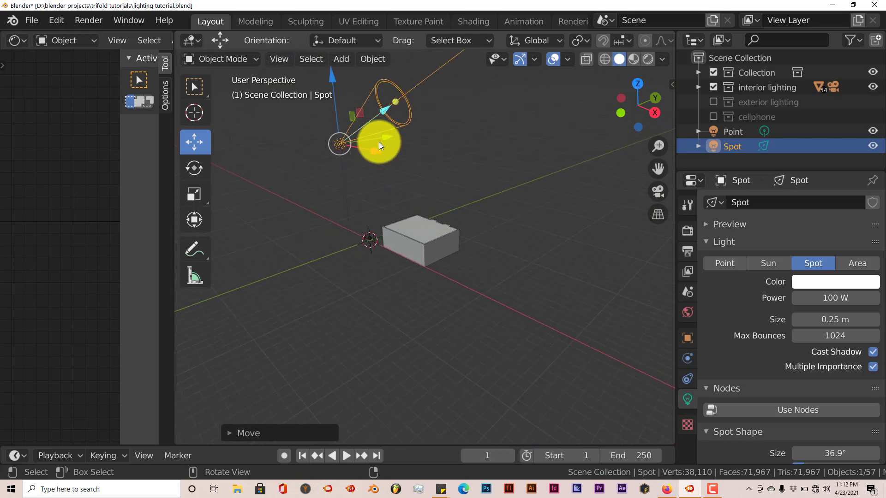
key(Delete)
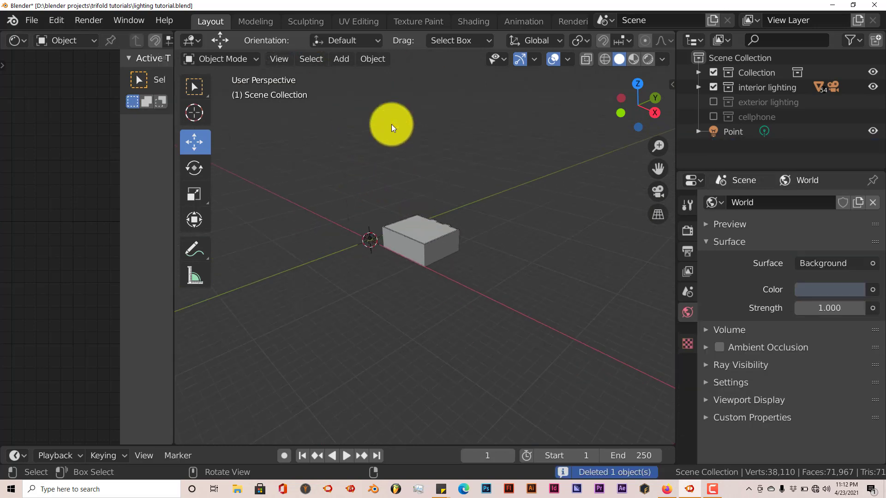
key(KP_0)
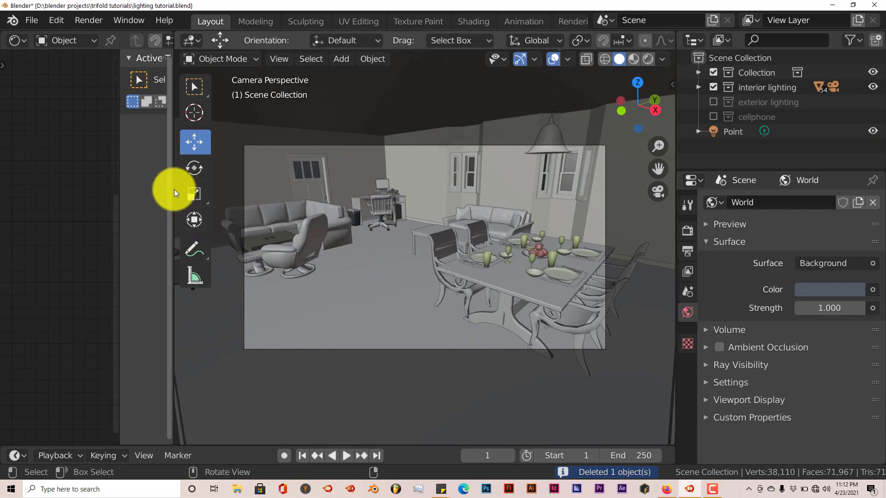
drag(174, 188, 6, 175)
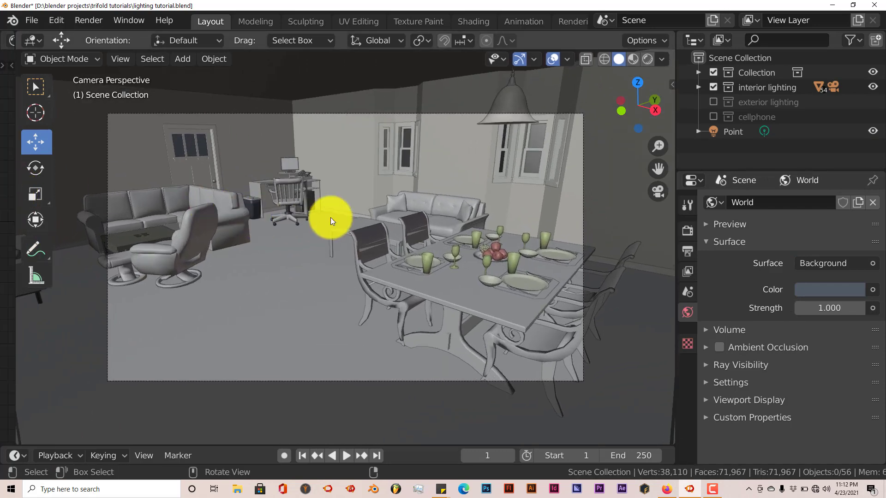
Step: Show the room in material preview shading and place the 3D cursor on its ceiling
click(648, 60)
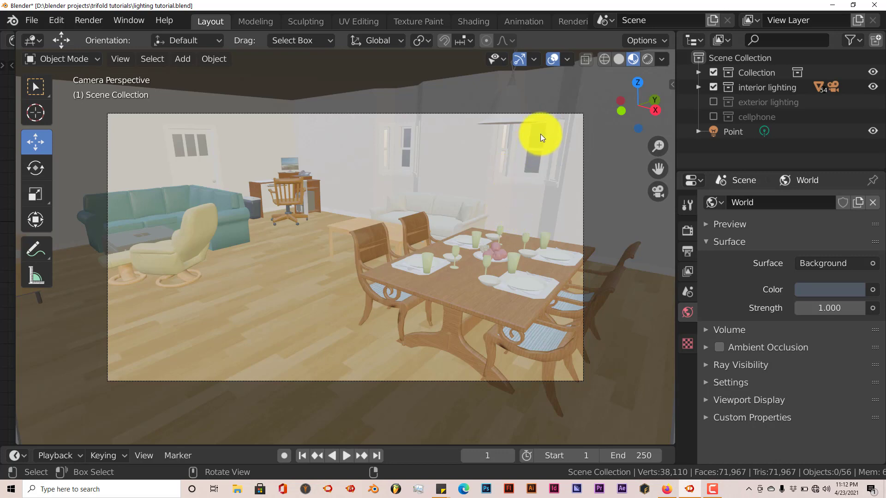
middle_drag(494, 178, 458, 191)
middle_drag(356, 191, 258, 148)
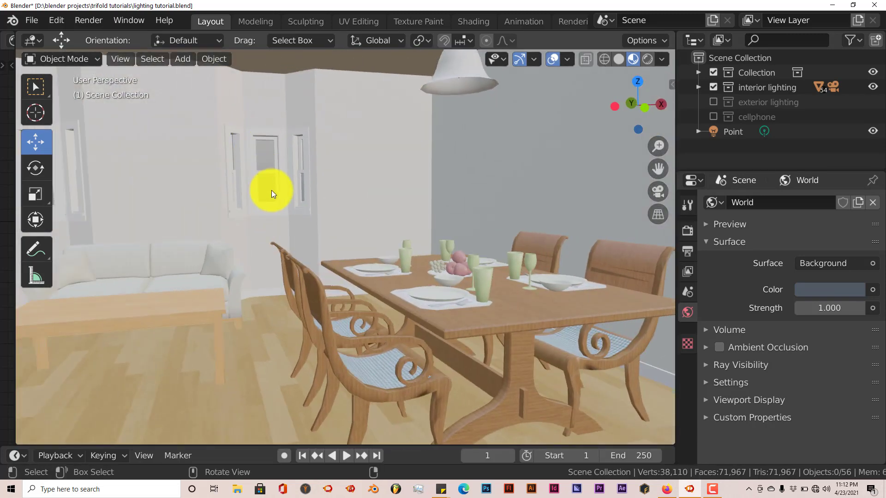
middle_drag(348, 236, 344, 240)
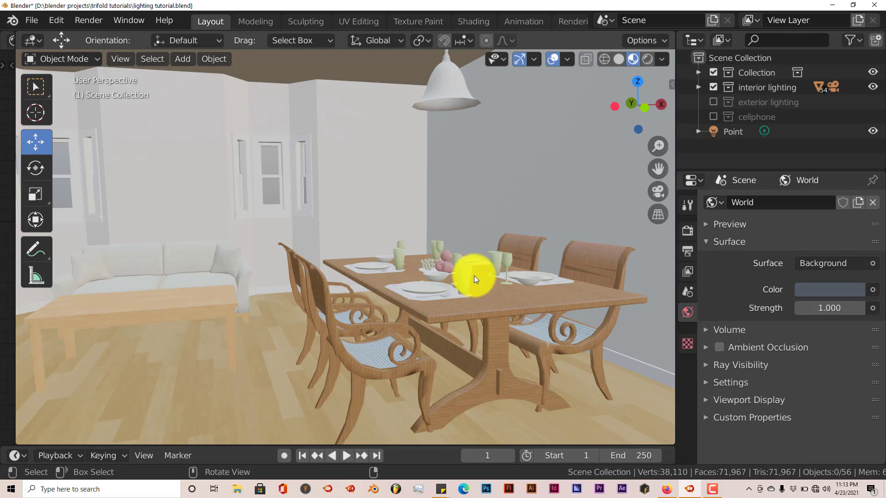
middle_drag(474, 275, 352, 260)
click(38, 114)
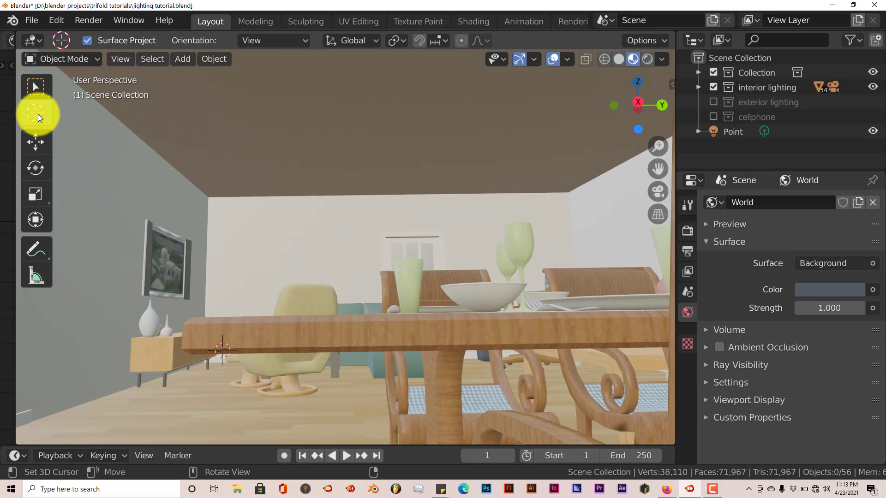
click(386, 73)
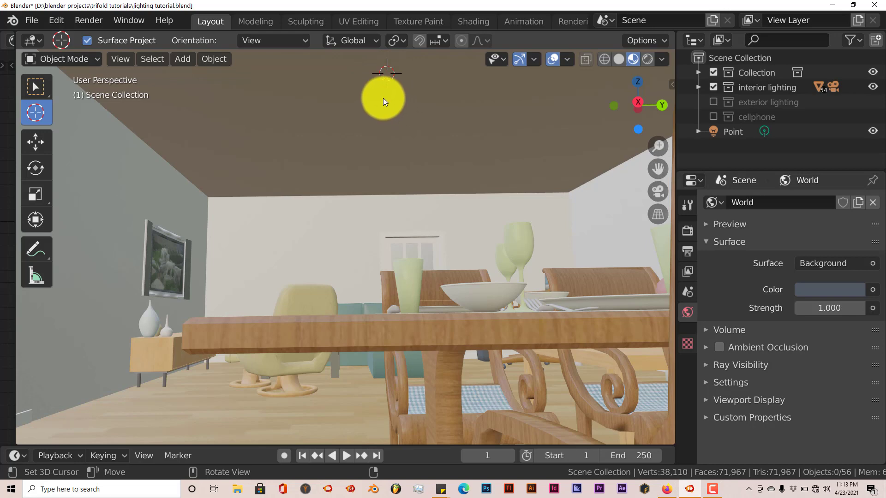
Step: Add an area light at the 3D cursor and enlarge it to about 5.06 m so it spans the ceiling
key(shift+a)
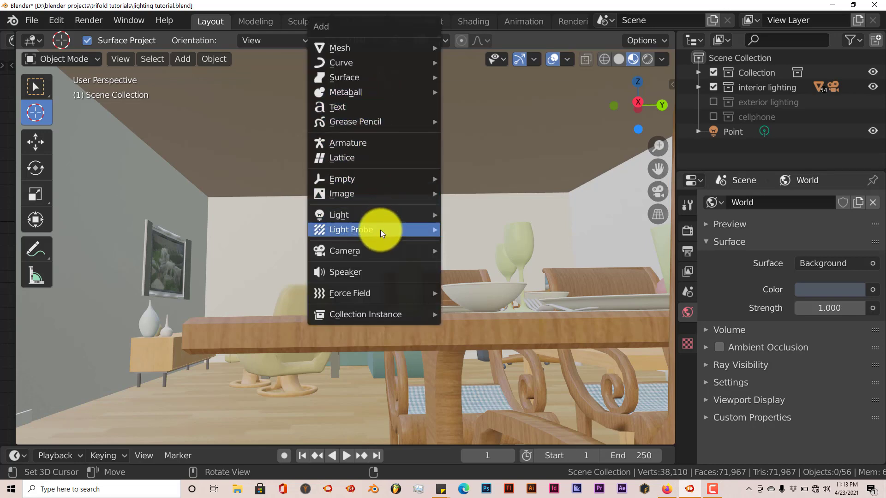
mouse_move(374, 221)
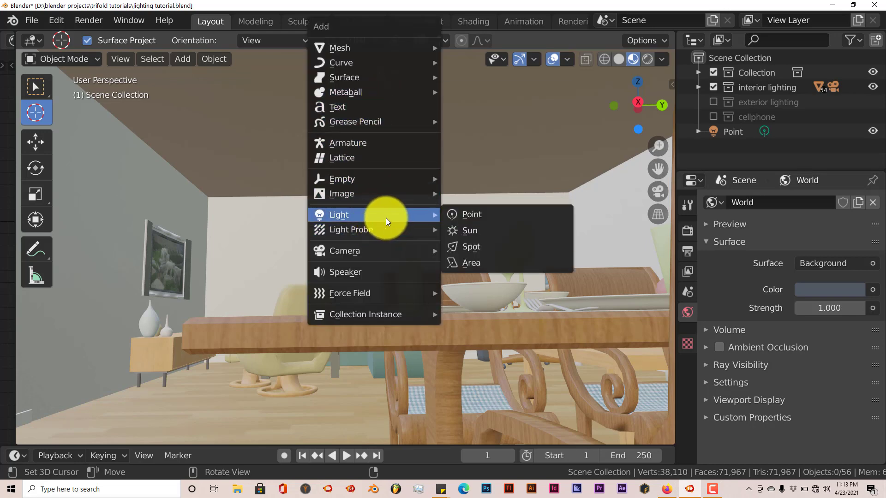
click(467, 262)
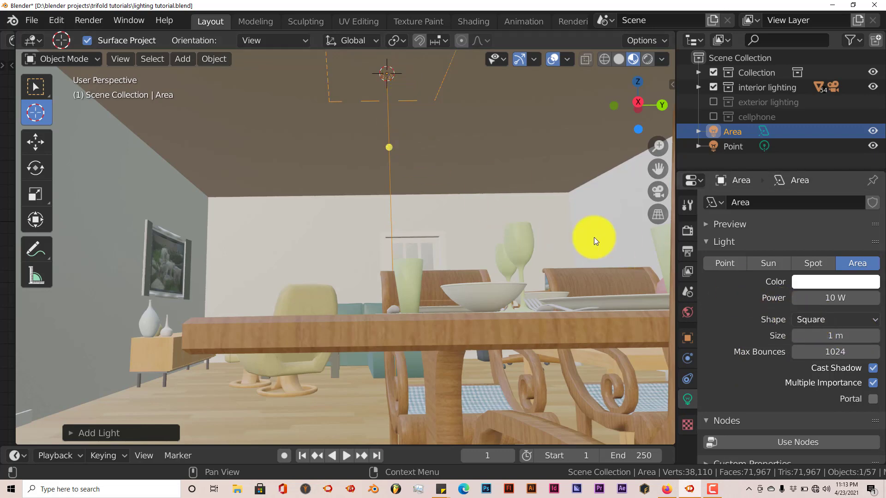
mouse_move(822, 338)
mouse_down()
mouse_move(830, 340)
mouse_move(823, 333)
mouse_up()
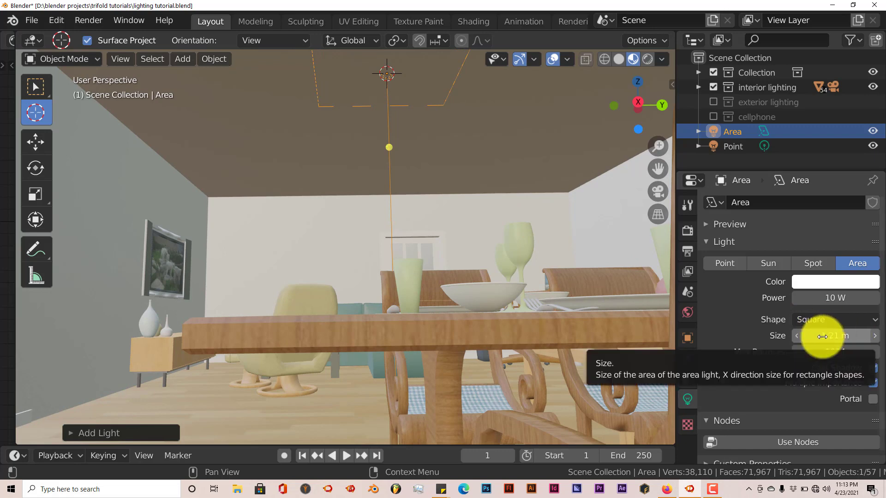
drag(822, 336, 121, 355)
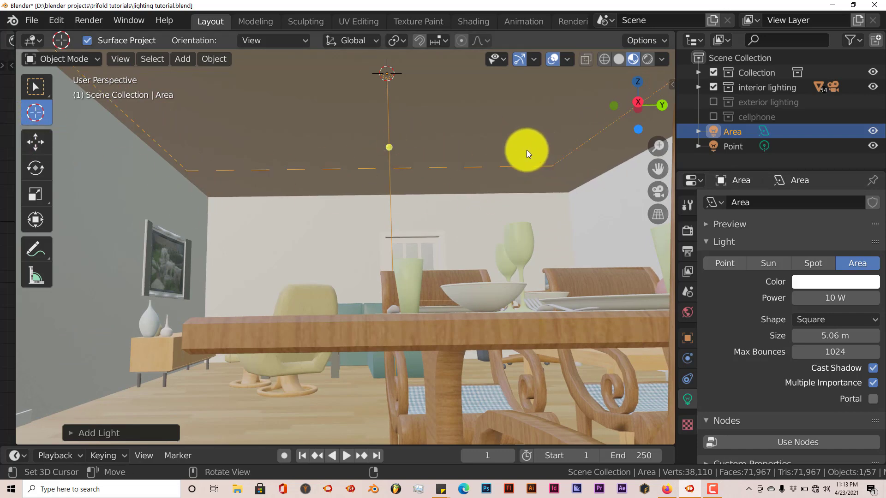
Step: Move the area light slightly down along the Z axis so it sits just below the ceiling
click(37, 140)
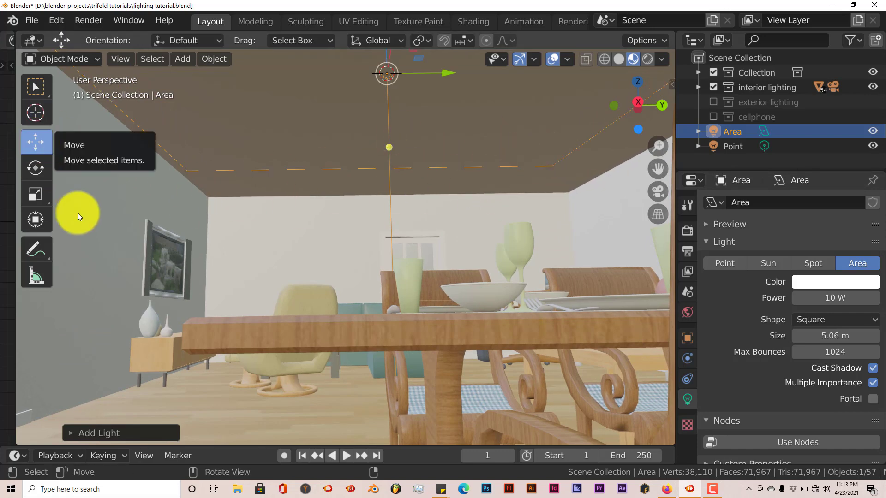
scroll(391, 125, down, 1)
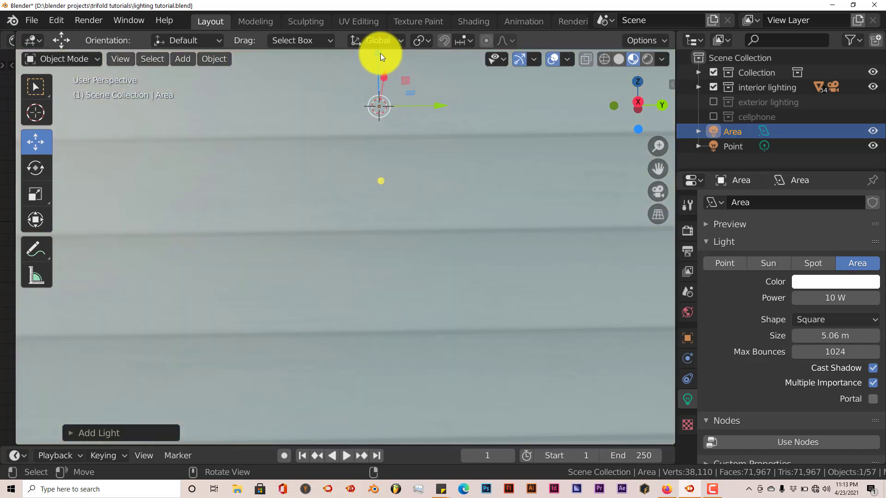
drag(380, 53, 378, 65)
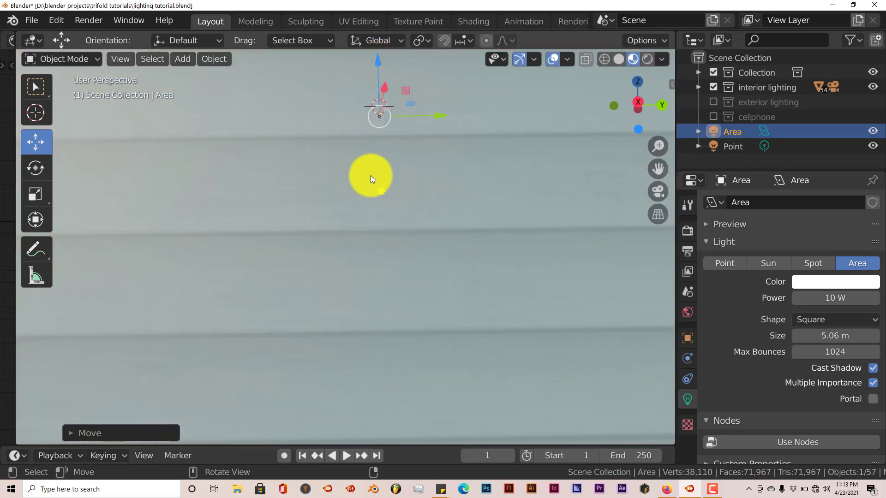
Step: View the room through the camera in rendered shading and set the area light's power to 100 W
key(KP_0)
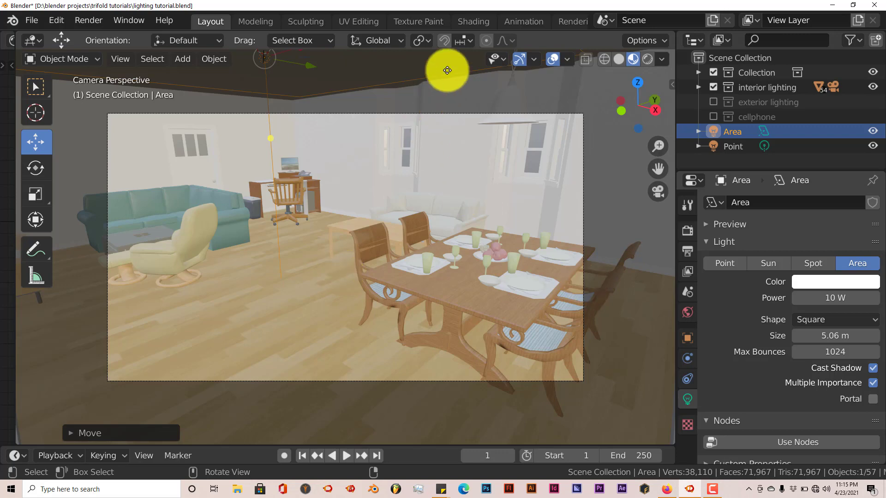
click(650, 60)
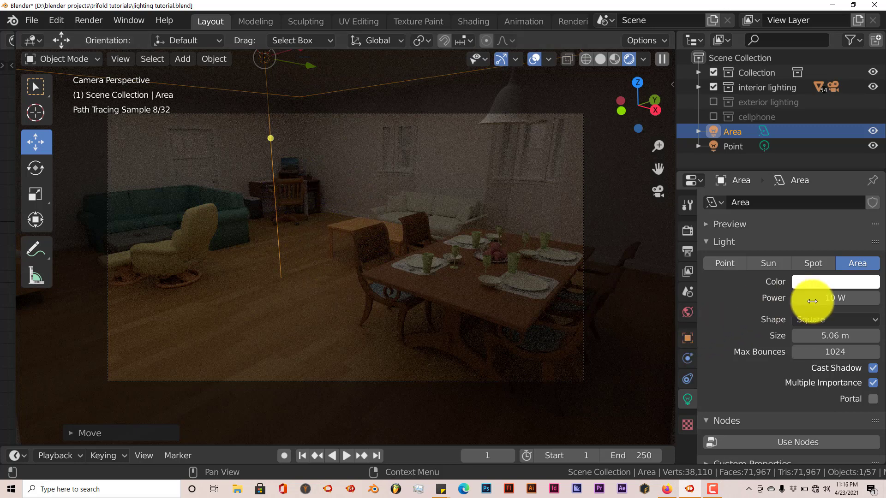
click(830, 298)
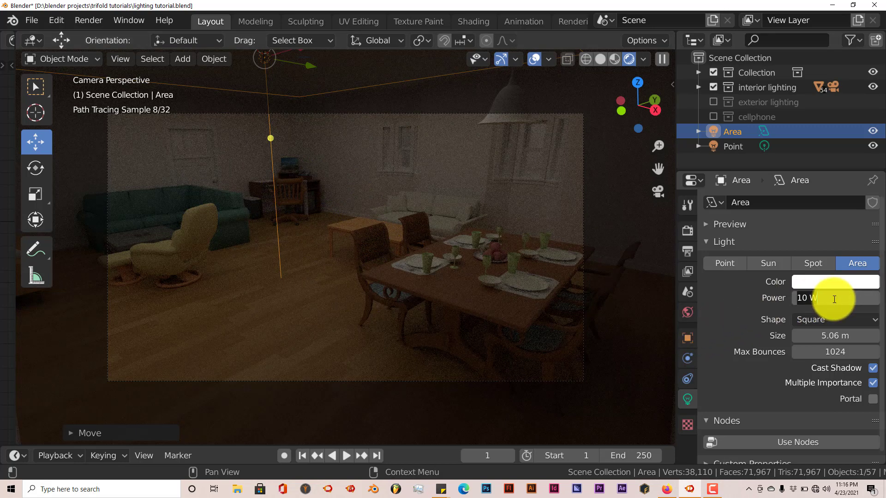
text(100)
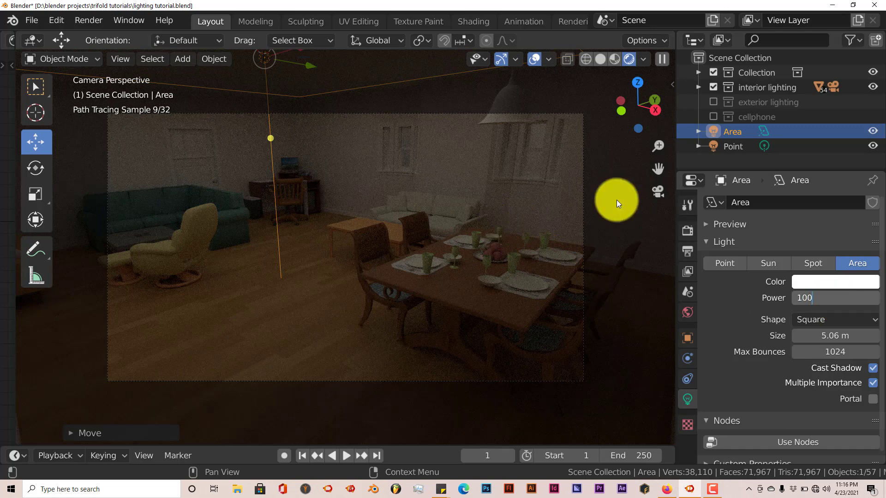
key(Return)
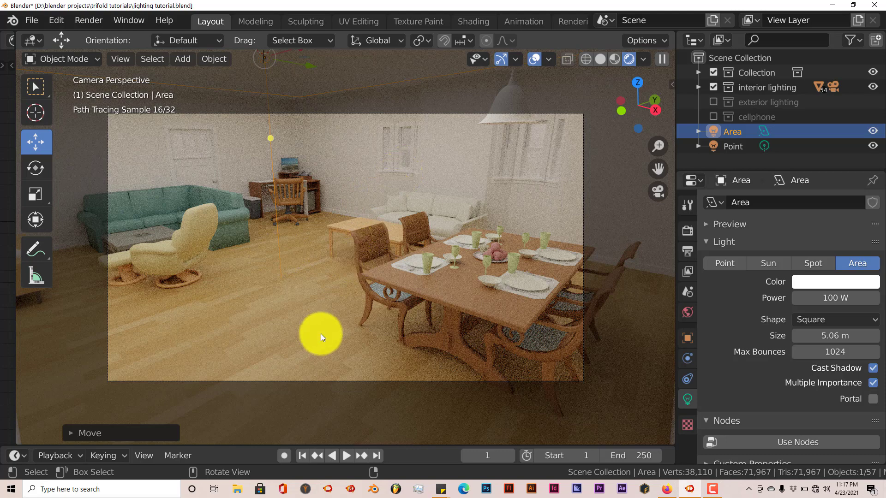
Step: Switch to the browser window with the YouTube comments asking about lights in Blender
click(667, 492)
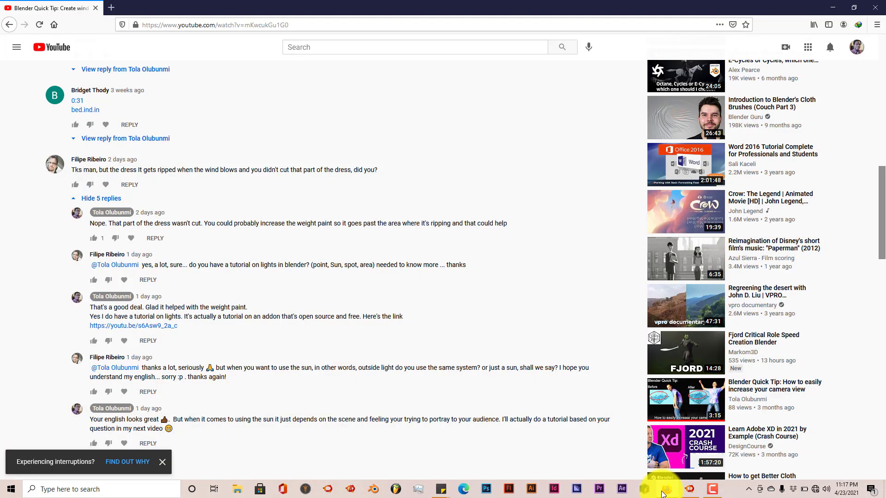